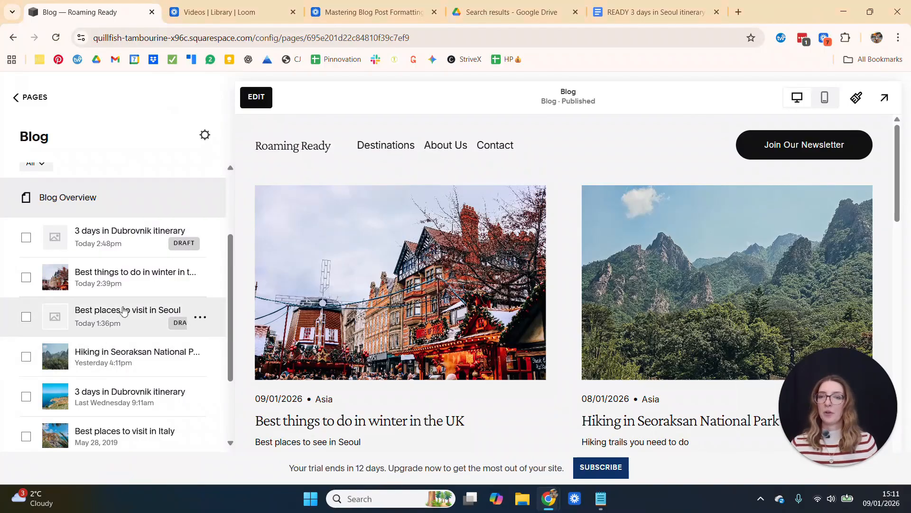
Open the settings of the draft blog post "Best places to visit in Seoul"
{"action": "left_click", "coordinate": [120, 326]}
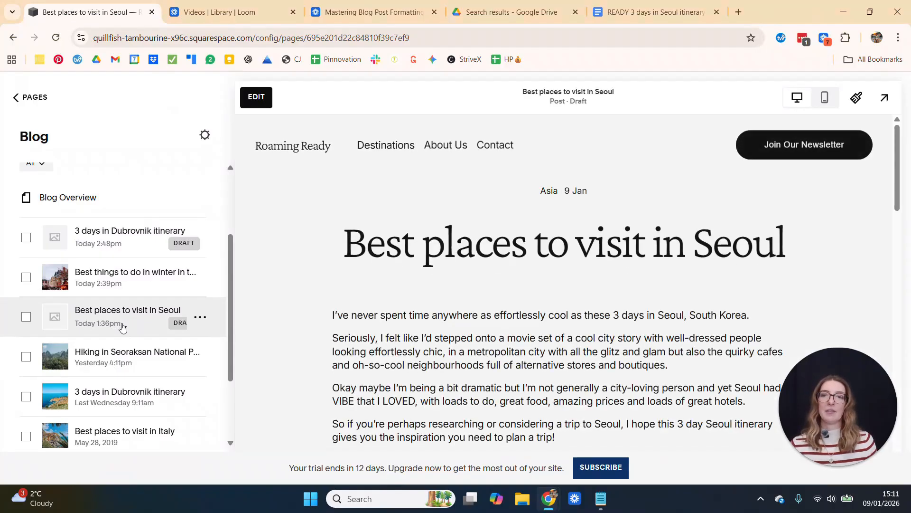
{"action": "left_click", "coordinate": [202, 318]}
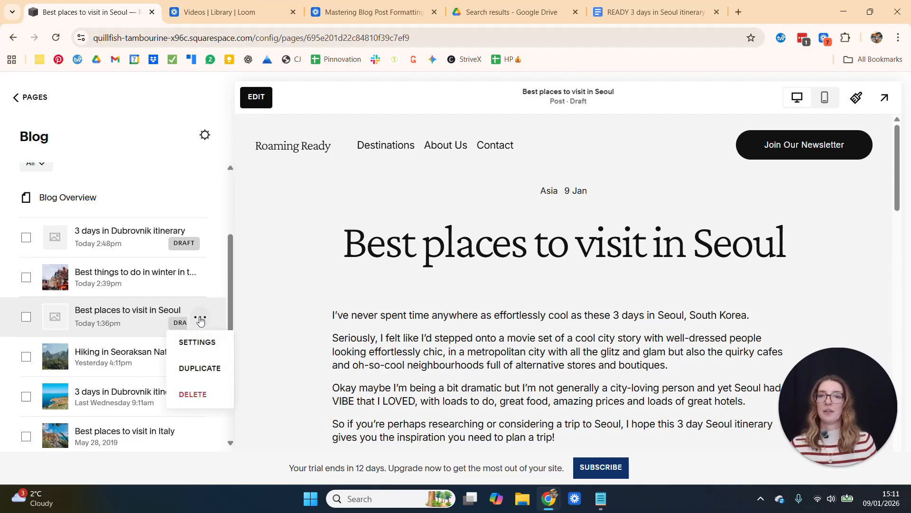
{"action": "left_click", "coordinate": [205, 346]}
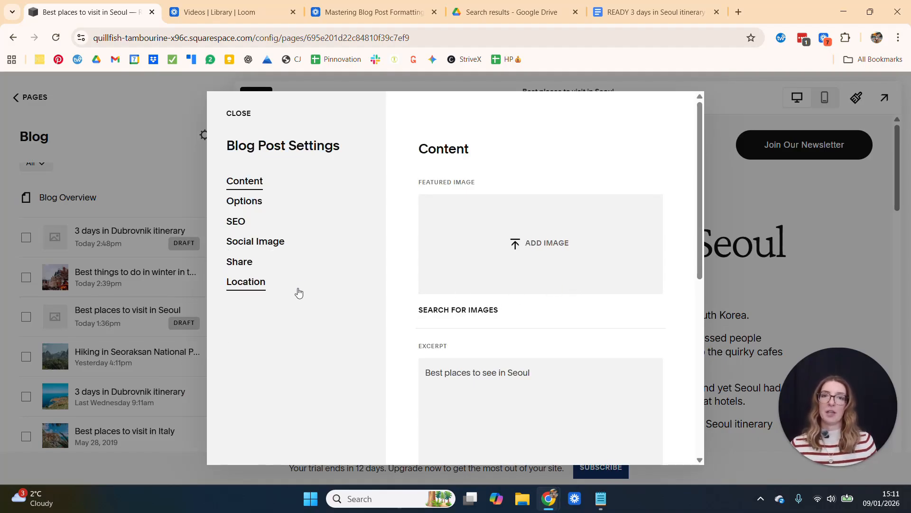
Add seoul-folk-museum-snow.jpg from Pictures > 2024 > Asia > Korea > Seoul as the post's featured image
{"action": "left_click", "coordinate": [547, 246]}
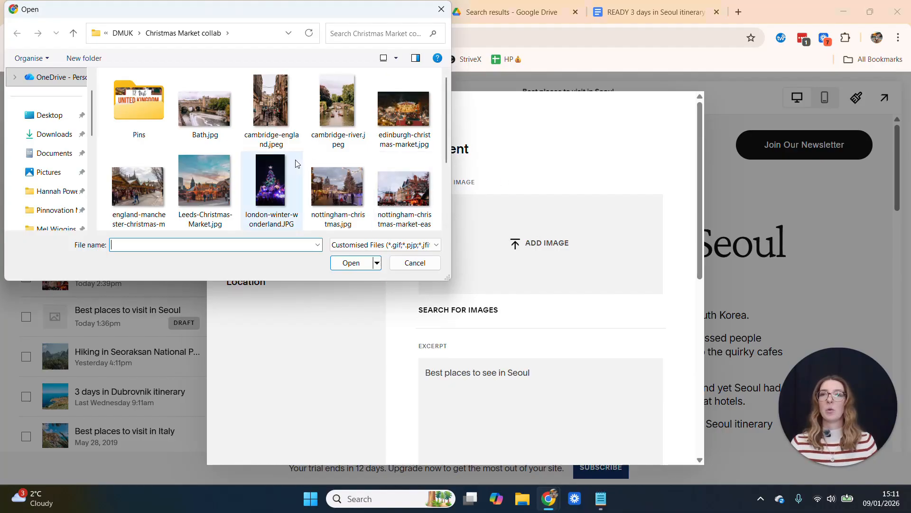
{"action": "left_click", "coordinate": [123, 33]}
{"action": "left_click", "coordinate": [126, 33]}
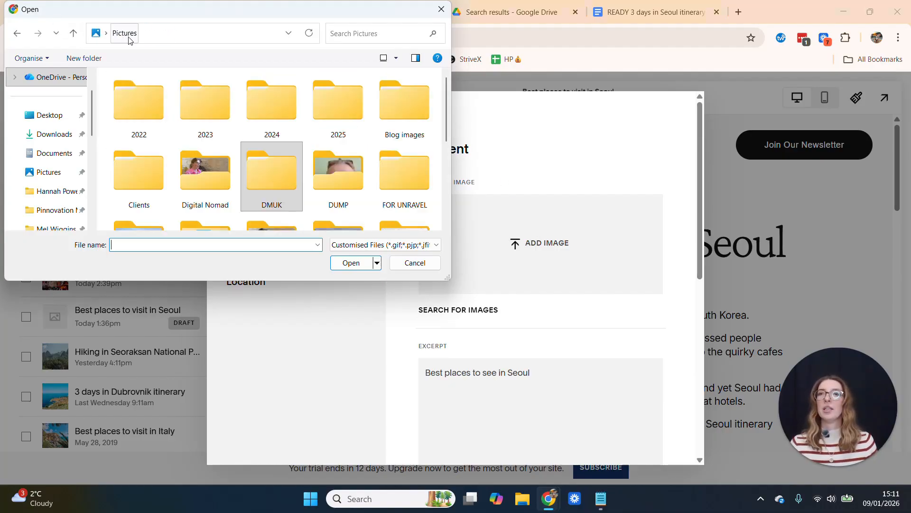
{"action": "double_click", "coordinate": [268, 106]}
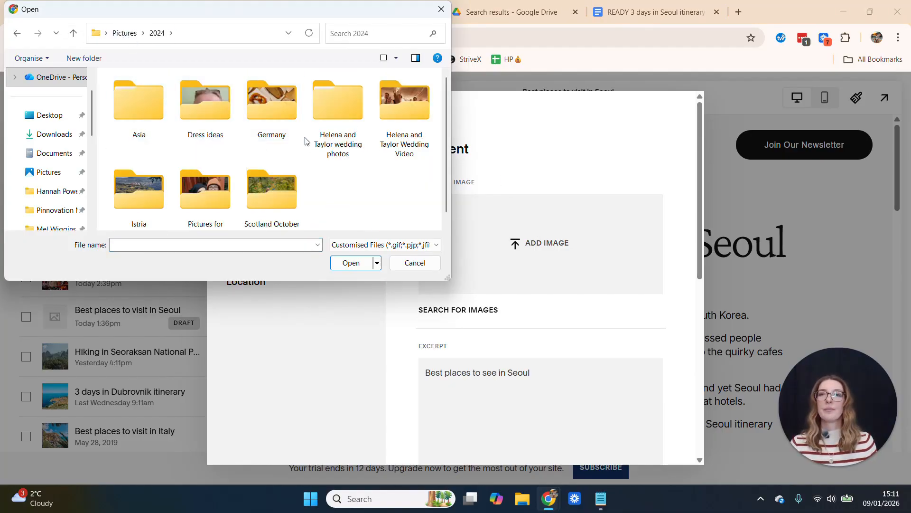
{"action": "double_click", "coordinate": [137, 101]}
{"action": "double_click", "coordinate": [363, 101]}
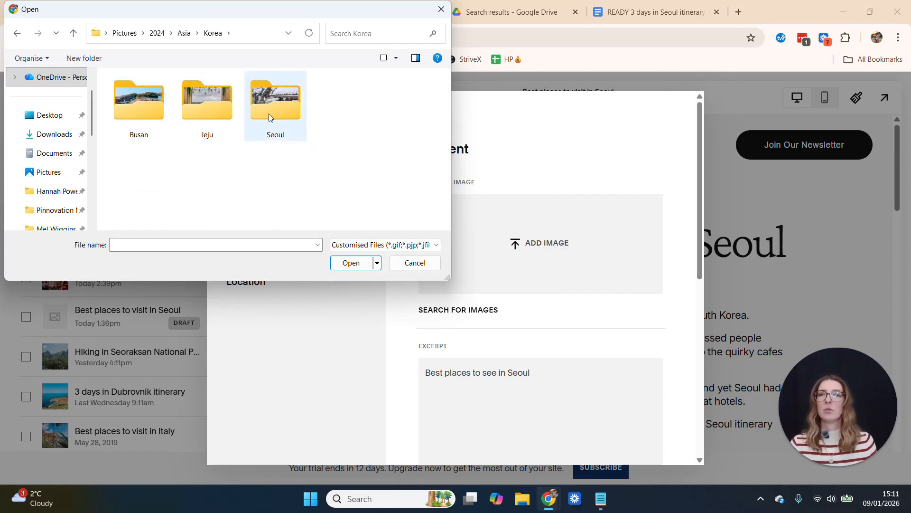
{"action": "double_click", "coordinate": [281, 117]}
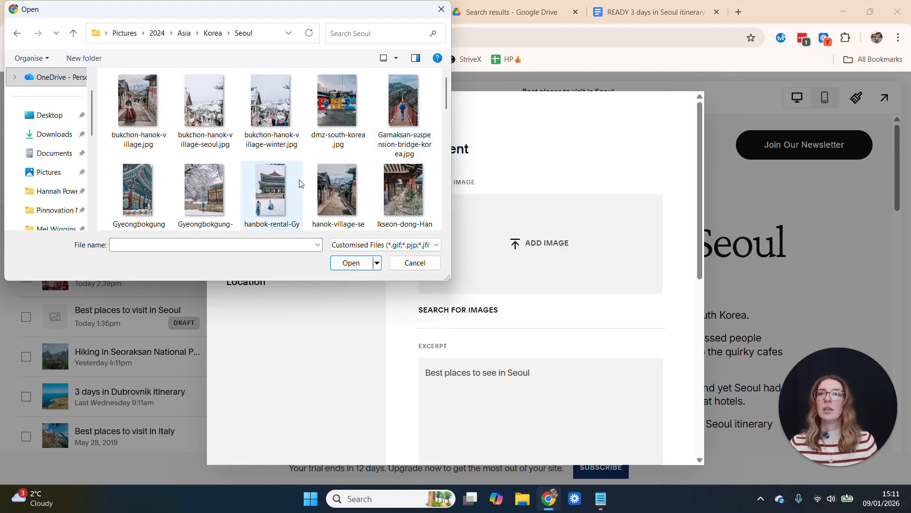
{"action": "scroll", "coordinate": [294, 185], "scroll_direction": "down", "scroll_amount": 2}
{"action": "scroll", "coordinate": [300, 179], "scroll_direction": "down", "scroll_amount": 2}
{"action": "left_click", "coordinate": [138, 183]}
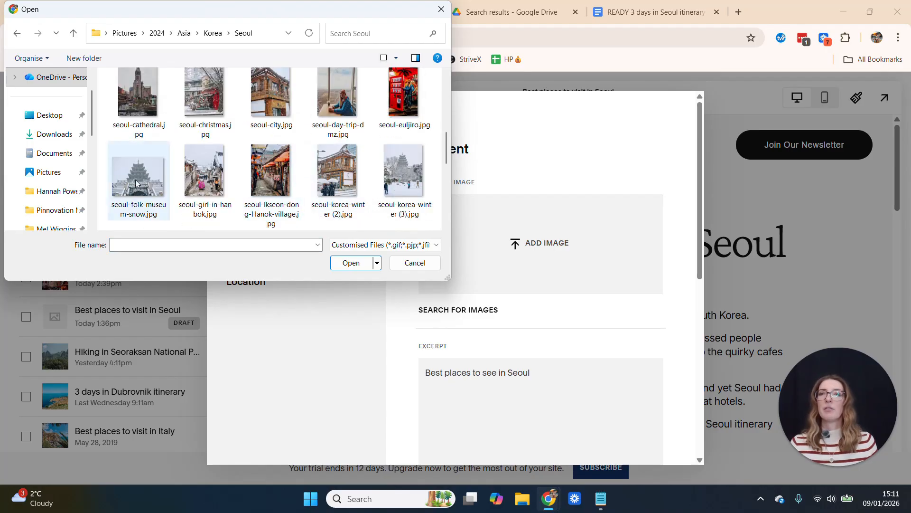
{"action": "left_click", "coordinate": [351, 263]}
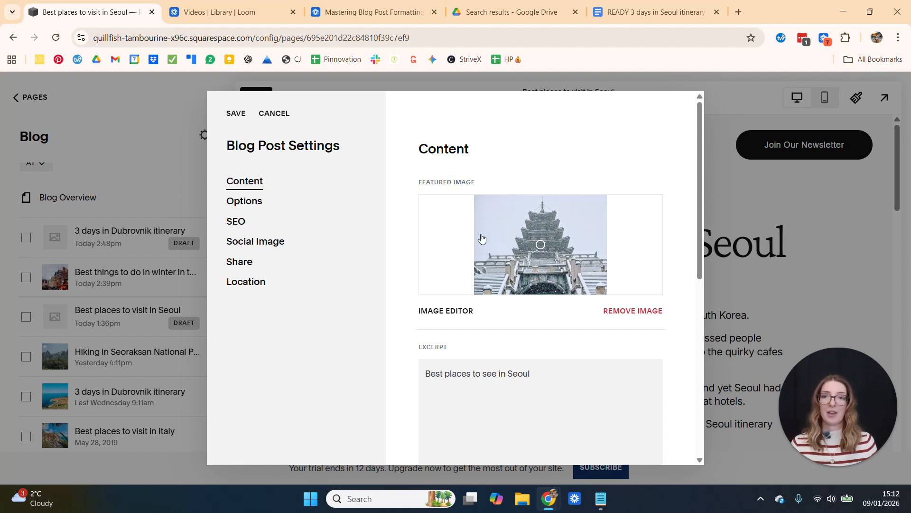
Replace the post's excerpt with the copied summary beginning "This is the perfect 3 days in Seoul itinerary, from traditional hanok villages"
{"action": "scroll", "coordinate": [482, 238], "scroll_direction": "down", "scroll_amount": 10}
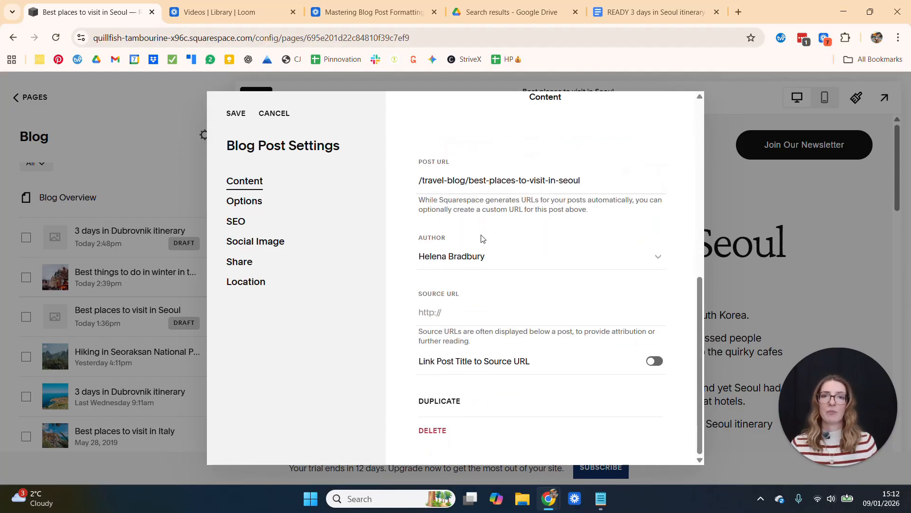
{"action": "scroll", "coordinate": [482, 238], "scroll_direction": "up", "scroll_amount": 10}
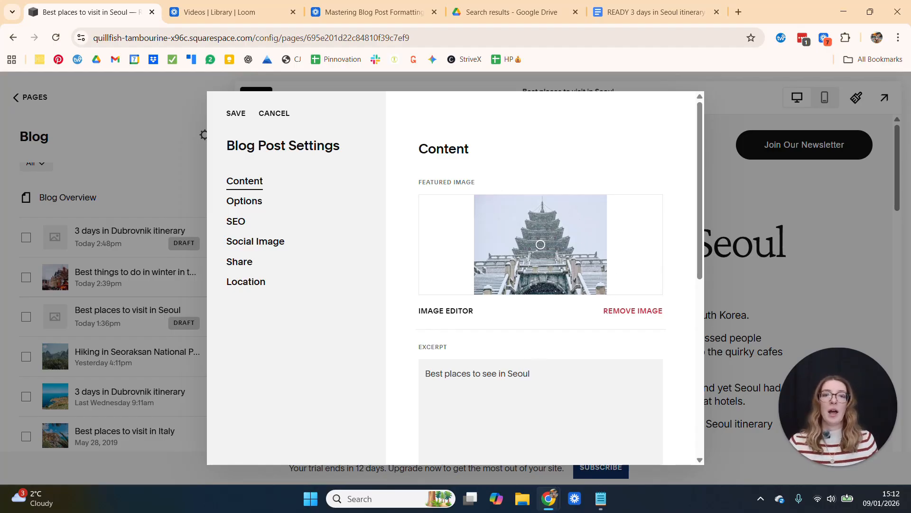
{"action": "scroll", "coordinate": [480, 342], "scroll_direction": "down", "scroll_amount": 1}
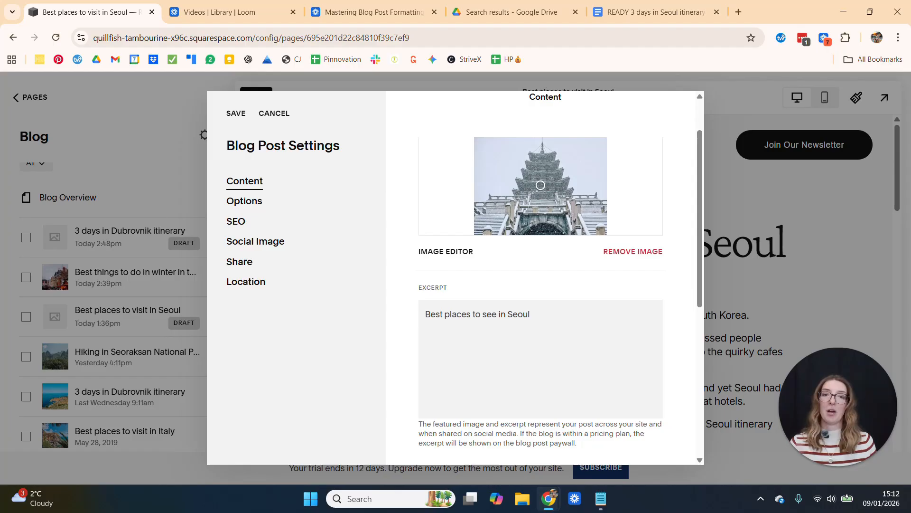
{"action": "triple_click", "coordinate": [490, 314]}
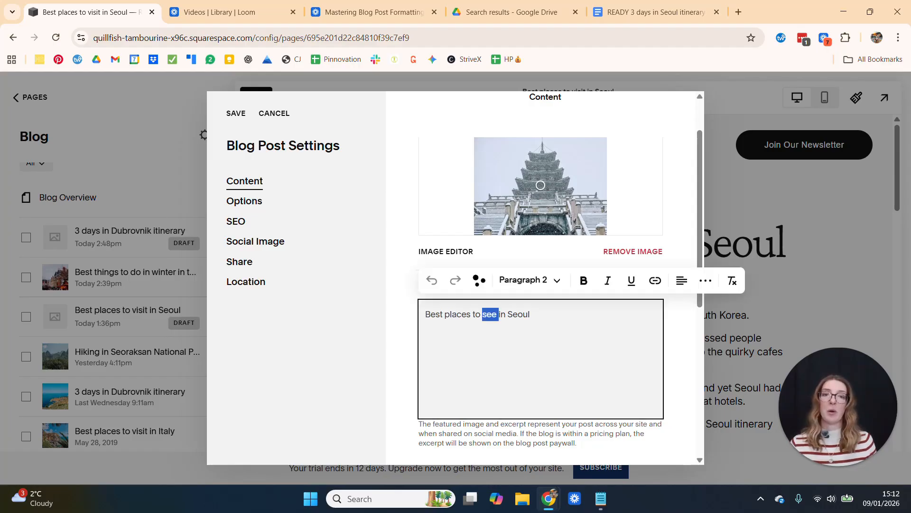
{"action": "key", "text": "BackSpace"}
{"action": "type", "text": "This is the perfect 3 days in Seoul itinerary, from traditional hanok villages and the best Korean food markets, to epic viewpoints, cute cafes and a once-in-a-lifetime day trip."}
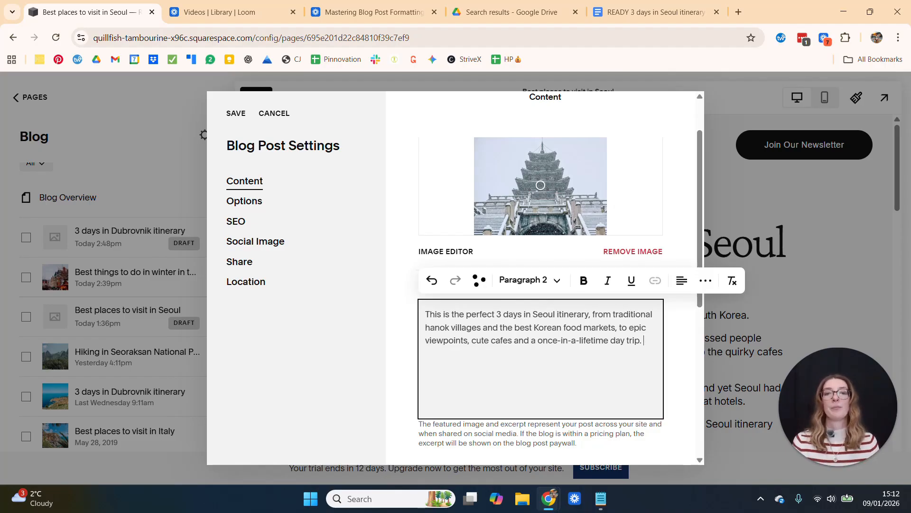
{"action": "left_click", "coordinate": [413, 328]}
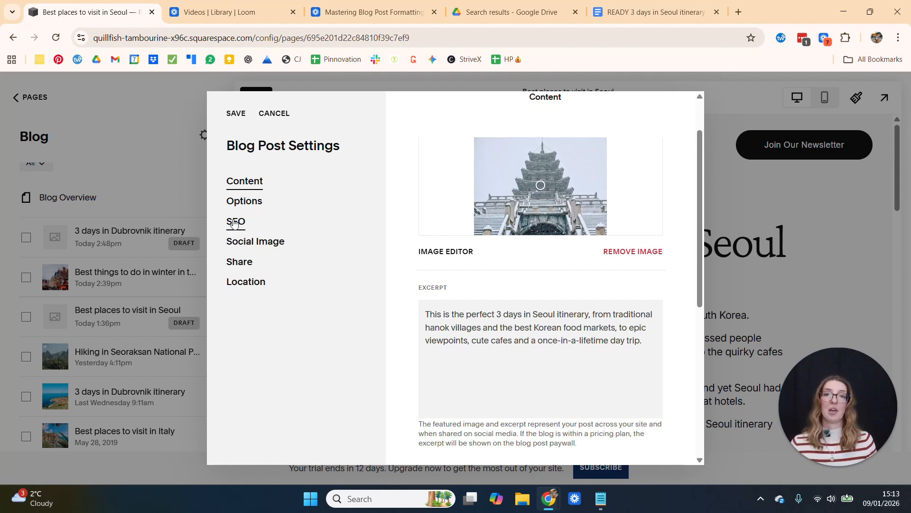
Copy the excerpt text into the post's SEO description and check the search results preview
{"action": "triple_click", "coordinate": [513, 314]}
{"action": "key", "text": "ctrl+c"}
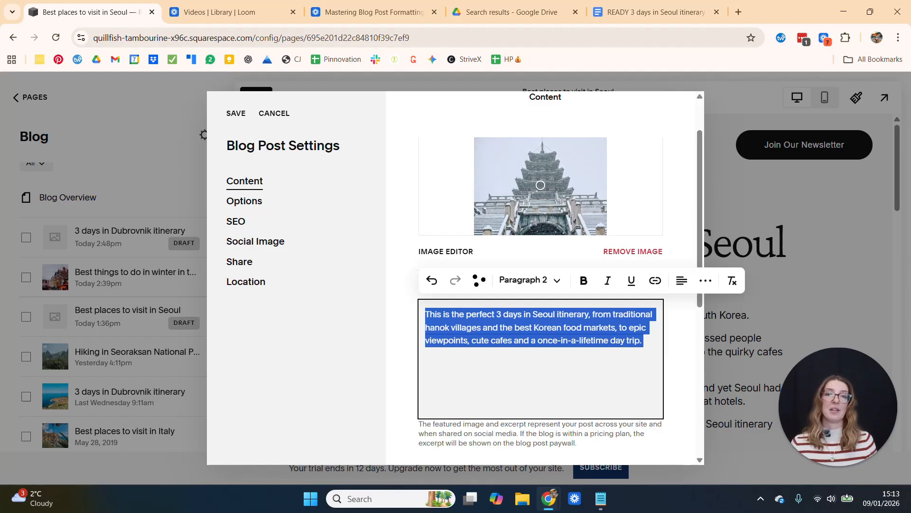
{"action": "left_click", "coordinate": [237, 221]}
{"action": "scroll", "coordinate": [460, 330], "scroll_direction": "down", "scroll_amount": 3}
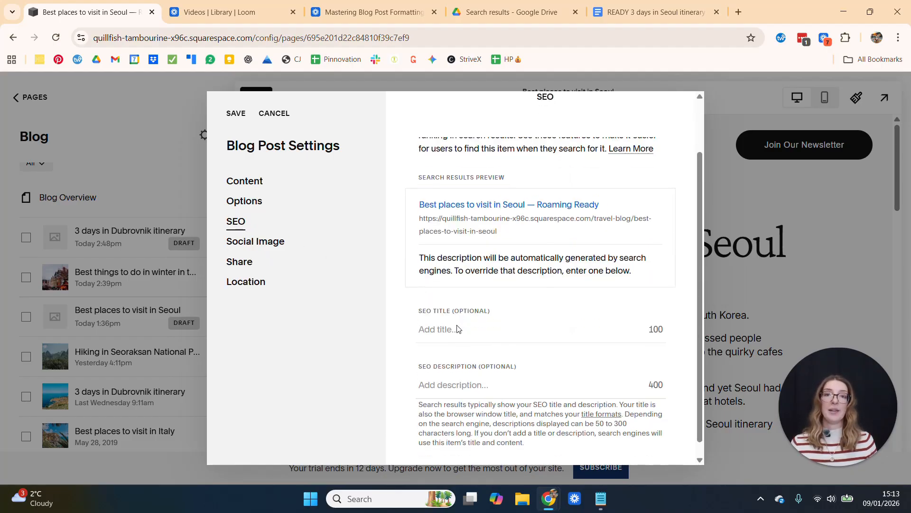
{"action": "left_click", "coordinate": [469, 367]}
{"action": "key", "text": "ctrl+v"}
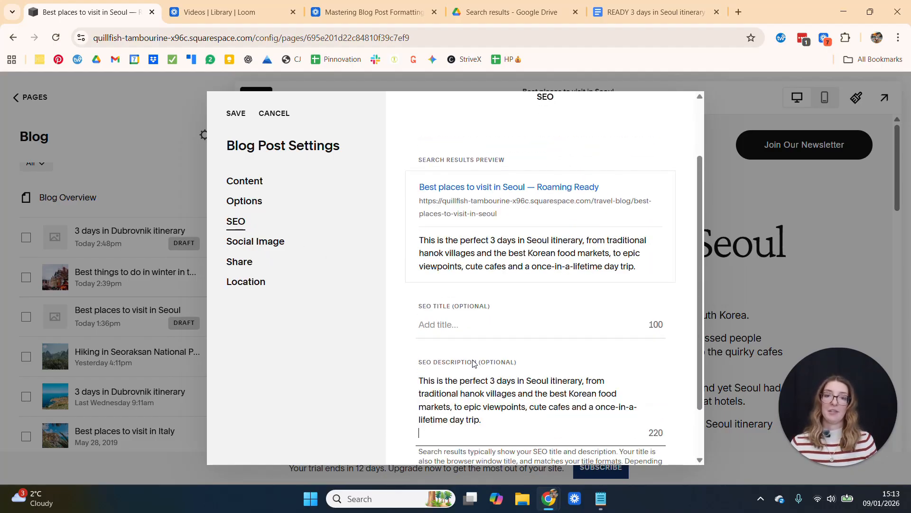
{"action": "scroll", "coordinate": [647, 371], "scroll_direction": "down", "scroll_amount": 2}
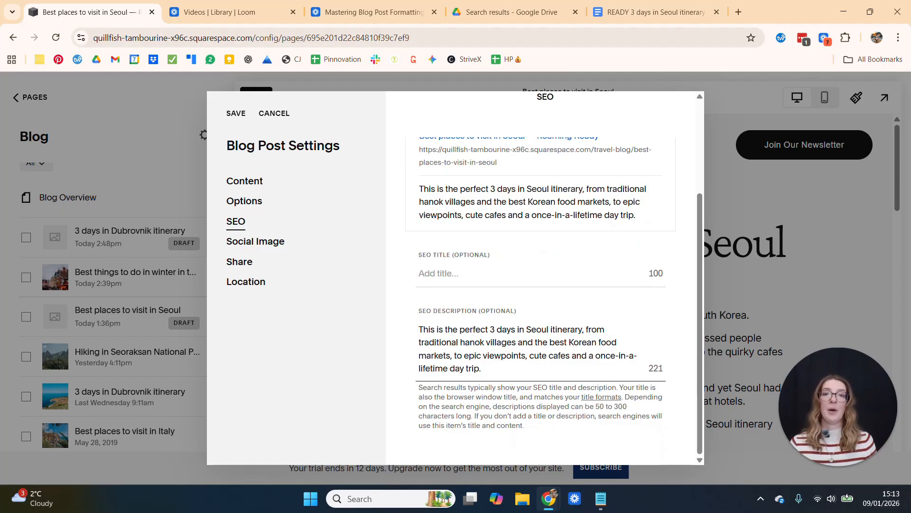
{"action": "scroll", "coordinate": [545, 285], "scroll_direction": "up", "scroll_amount": 3}
{"action": "scroll", "coordinate": [545, 285], "scroll_direction": "down", "scroll_amount": 1}
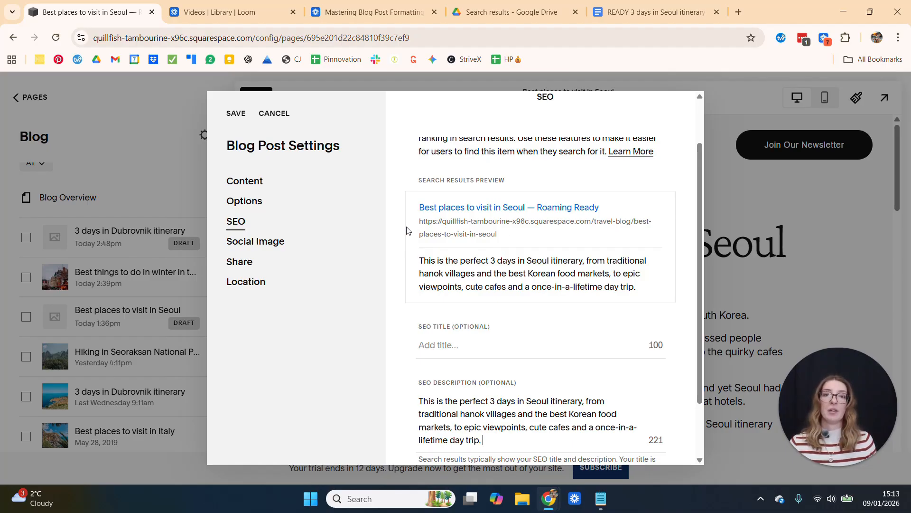
{"action": "left_click_drag", "start_coordinate": [412, 220], "coordinate": [522, 229]}
{"action": "left_click", "coordinate": [393, 258]}
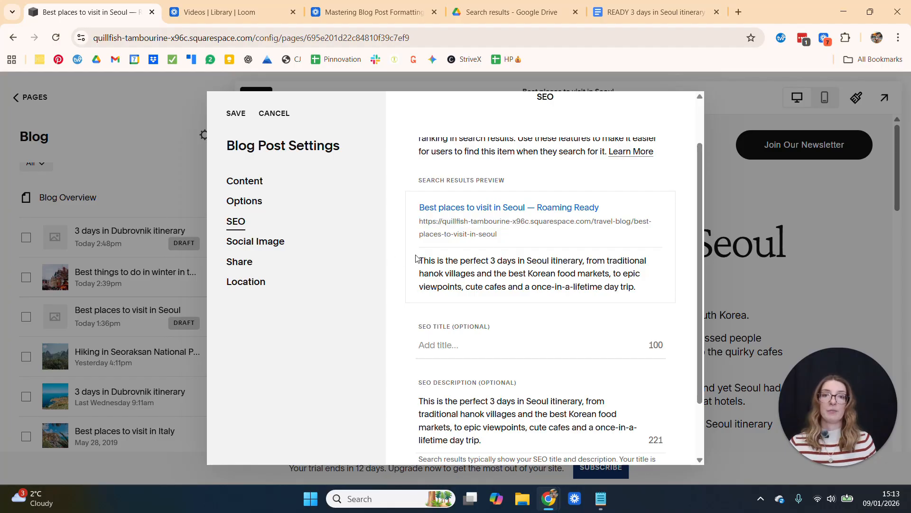
Change the slug in the post URL to seoul-3-day-itinerary, keeping the /travel-blog/ prefix
{"action": "left_click", "coordinate": [257, 183]}
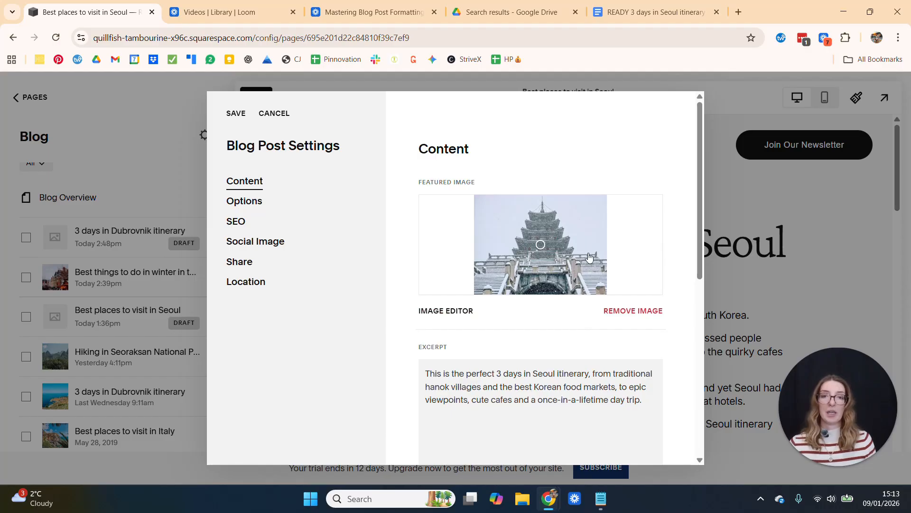
{"action": "scroll", "coordinate": [591, 259], "scroll_direction": "down", "scroll_amount": 4}
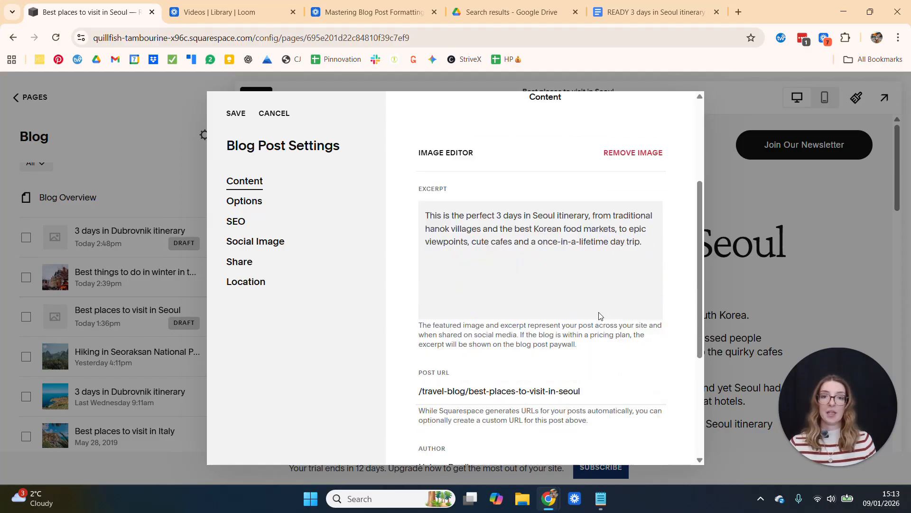
{"action": "scroll", "coordinate": [600, 316], "scroll_direction": "down", "scroll_amount": 2}
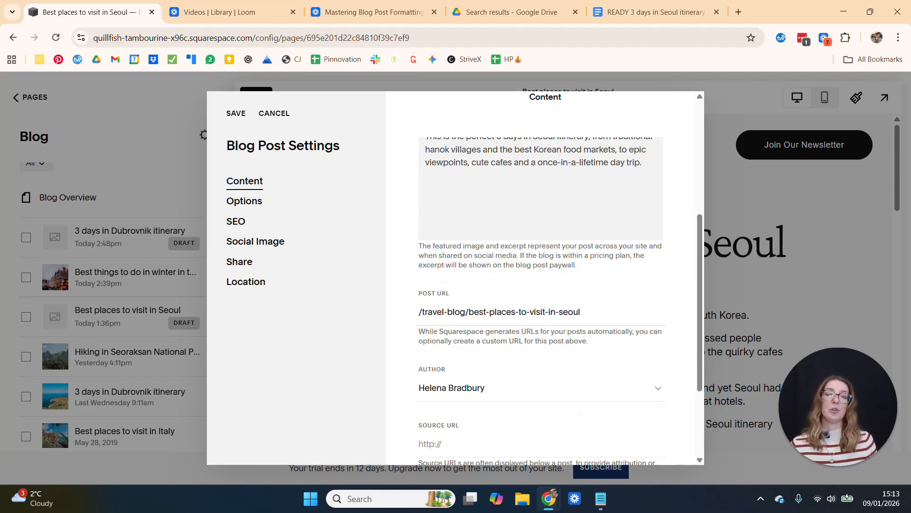
{"action": "left_click", "coordinate": [600, 312]}
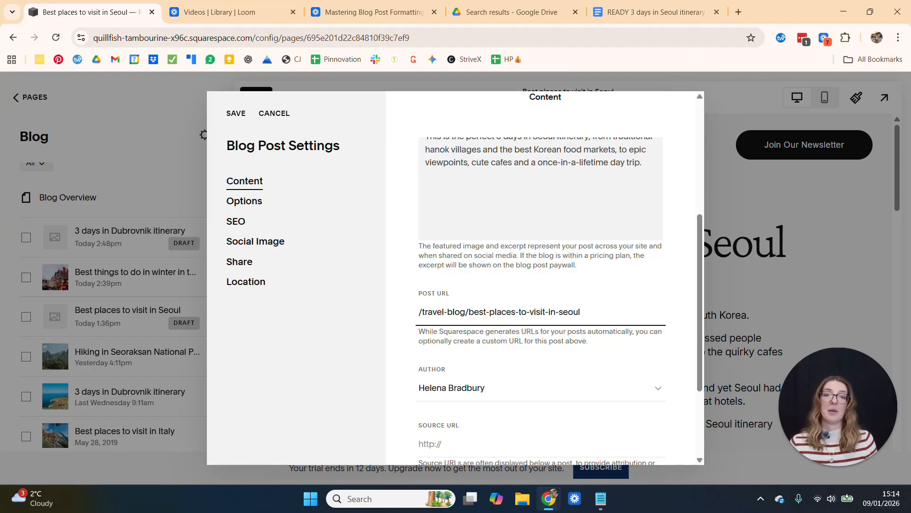
{"action": "left_click_drag", "start_coordinate": [582, 312], "coordinate": [418, 311]}
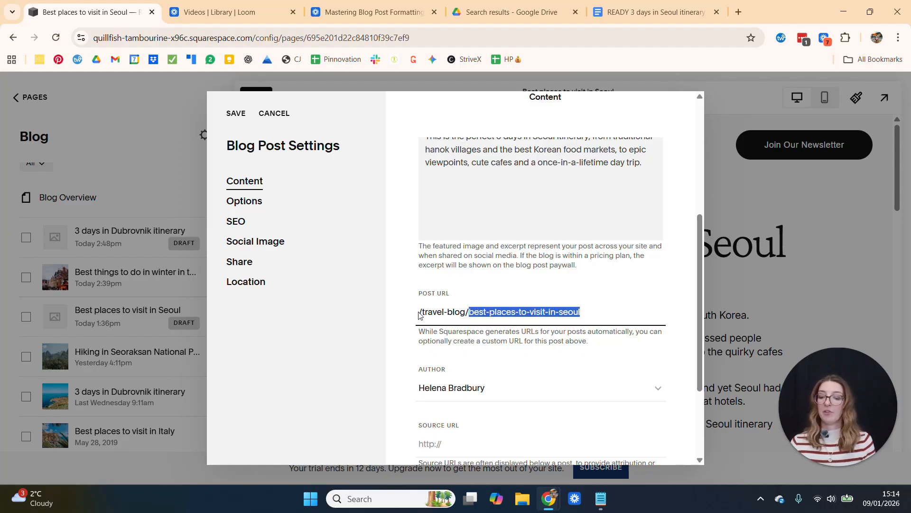
{"action": "type", "text": "3-da"}
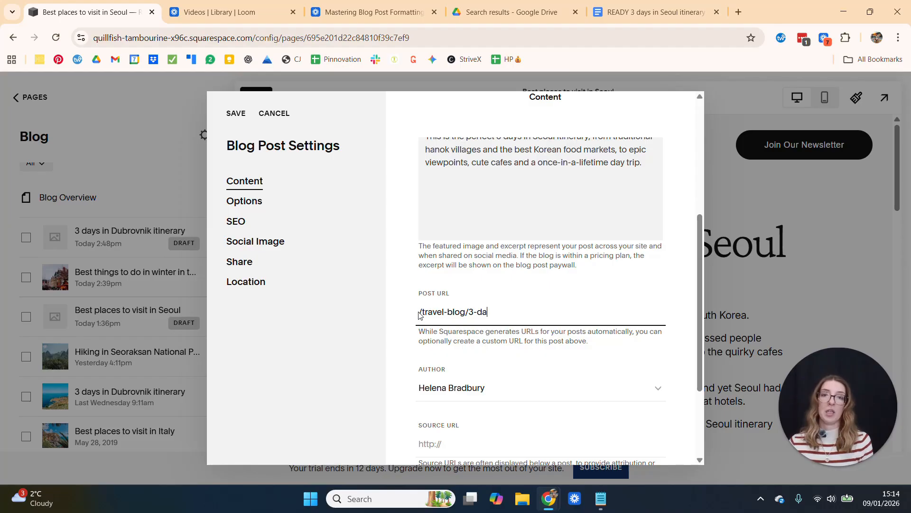
{"action": "type", "text": "y-itinerary"}
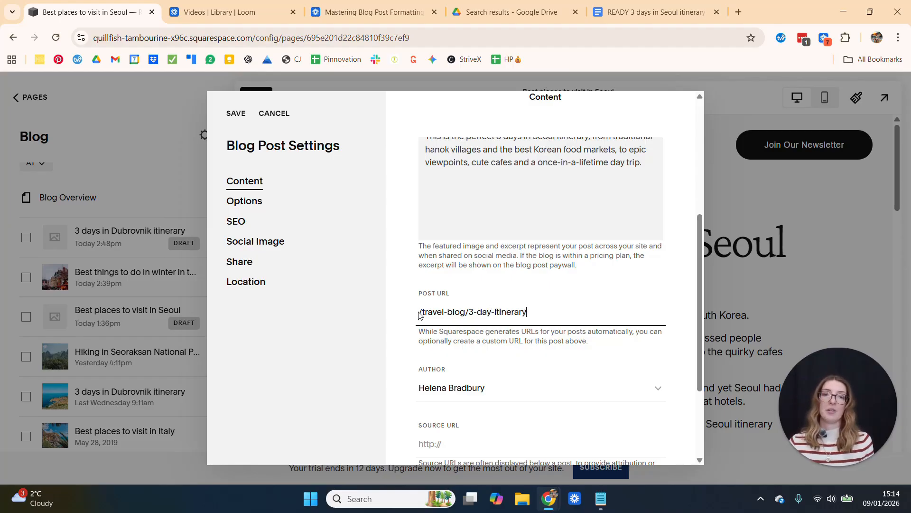
{"action": "type", "text": "-seoul"}
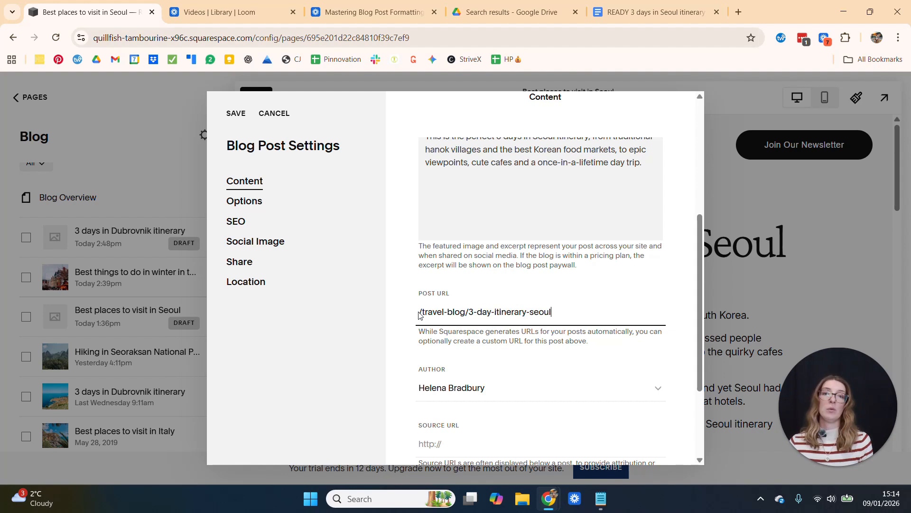
{"action": "key", "text": "BackSpace"}
{"action": "key", "text": "BackSpace"}
{"action": "key", "text": "BackSpace"}
{"action": "key", "text": "BackSpace"}
{"action": "key", "text": "BackSpace"}
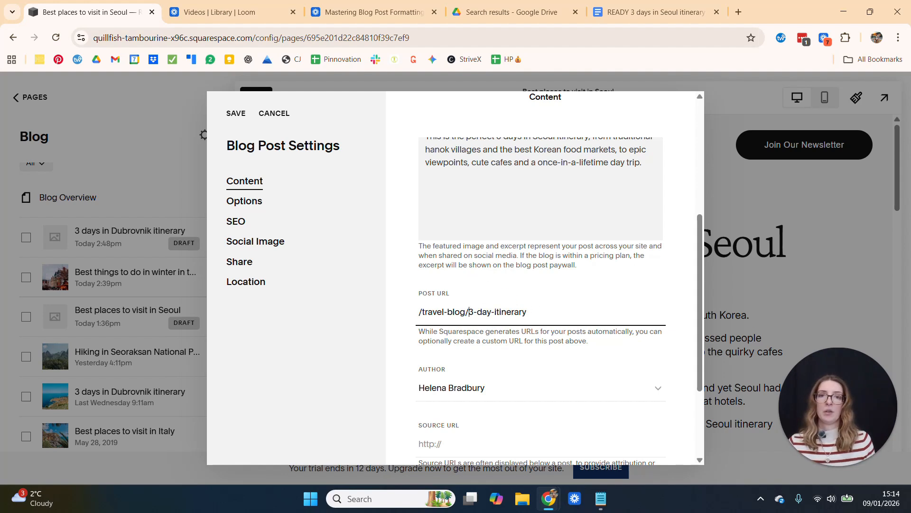
{"action": "type", "text": "seoul-"}
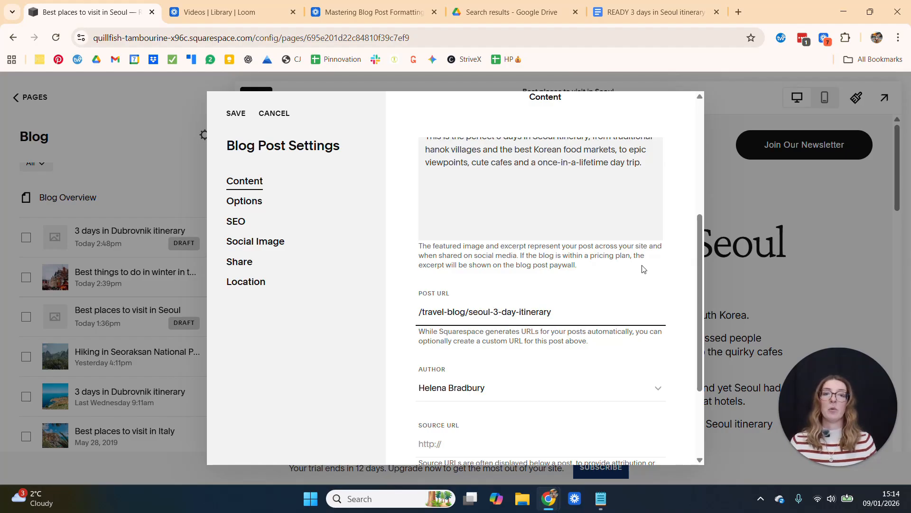
Try the post URL slug without hyphens as seoul3dayitinerary, and restore the hyphens between its words
{"action": "key", "text": "BackSpace"}
{"action": "key", "text": "Delete"}
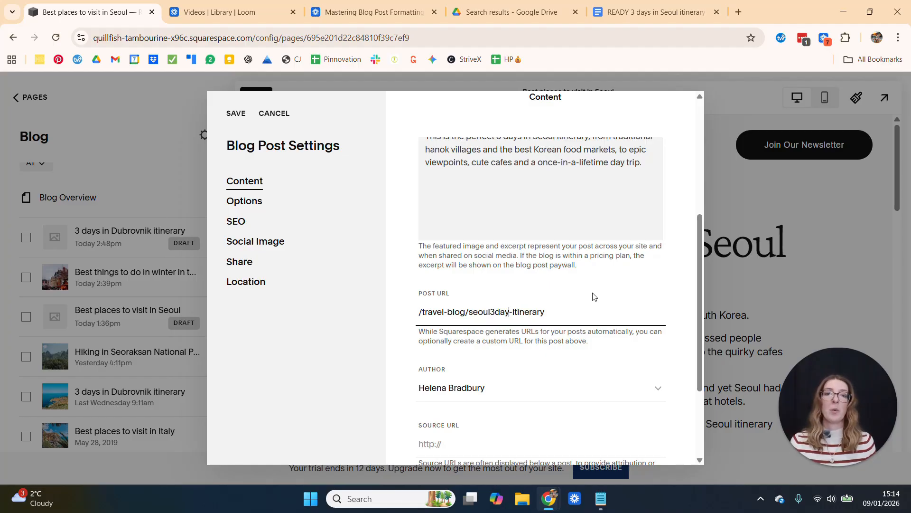
{"action": "key", "text": "Delete"}
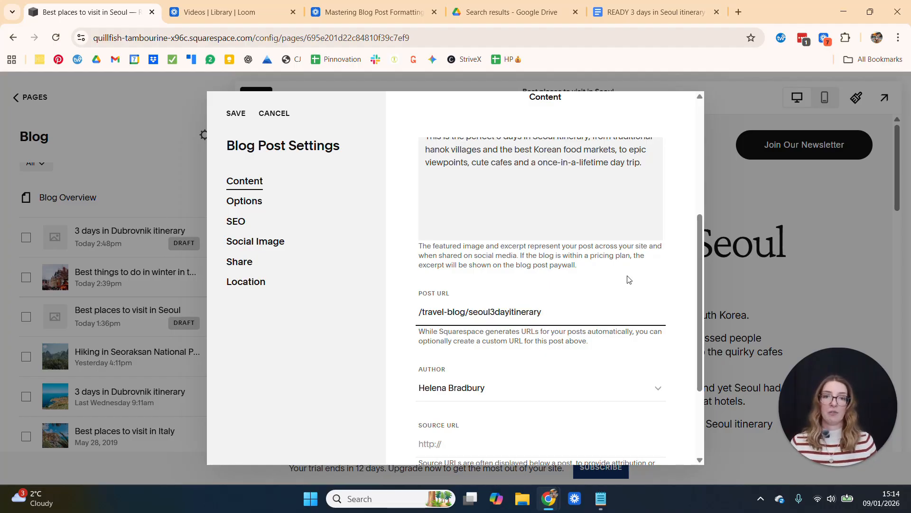
{"action": "type", "text": "-3-"}
{"action": "key", "text": "Left"}
{"action": "key", "text": "Left"}
{"action": "type", "text": "-"}
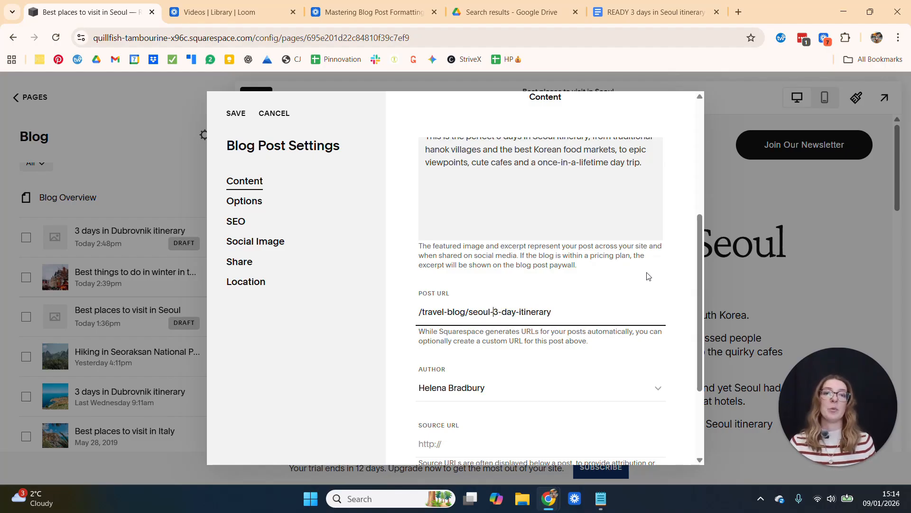
Review the remaining content settings of the post below its URL, including the author and source URL
{"action": "left_click", "coordinate": [674, 342]}
{"action": "scroll", "coordinate": [674, 342], "scroll_direction": "down", "scroll_amount": 3}
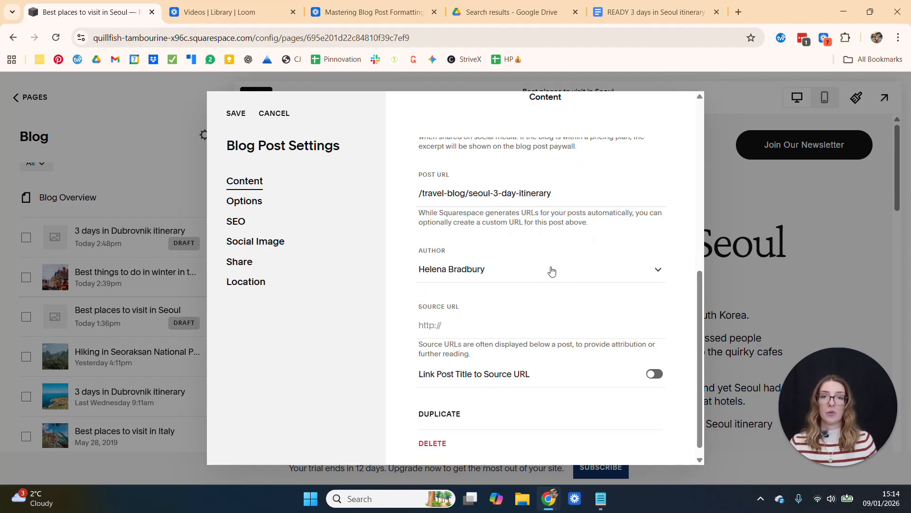
{"action": "scroll", "coordinate": [555, 274], "scroll_direction": "down", "scroll_amount": 1}
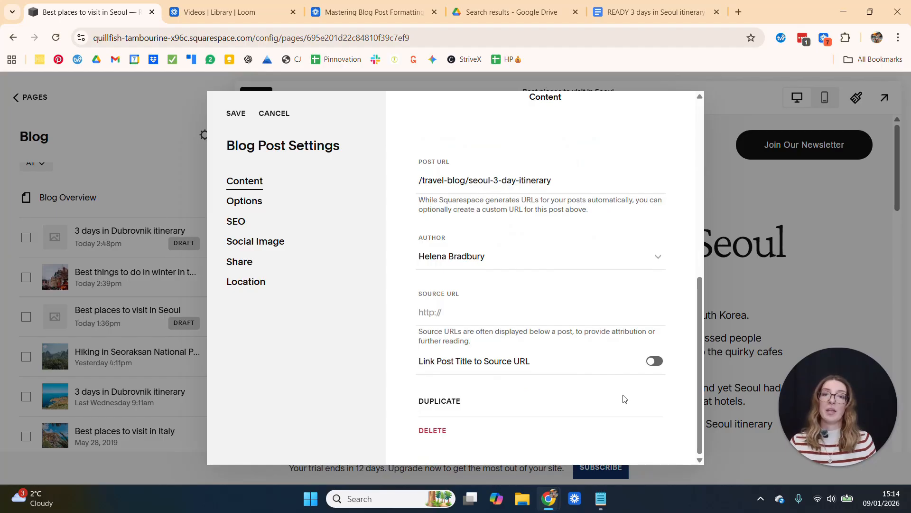
{"action": "scroll", "coordinate": [571, 350], "scroll_direction": "up", "scroll_amount": 1}
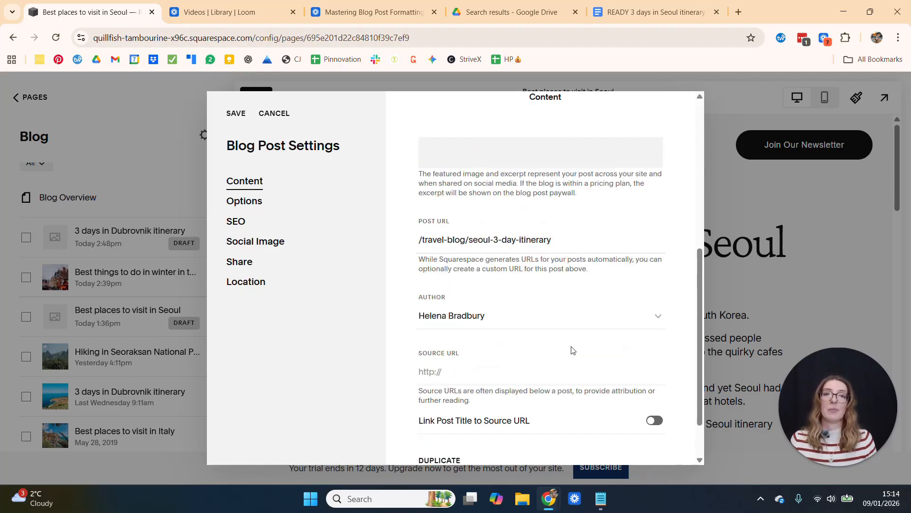
{"action": "scroll", "coordinate": [571, 350], "scroll_direction": "up", "scroll_amount": 5}
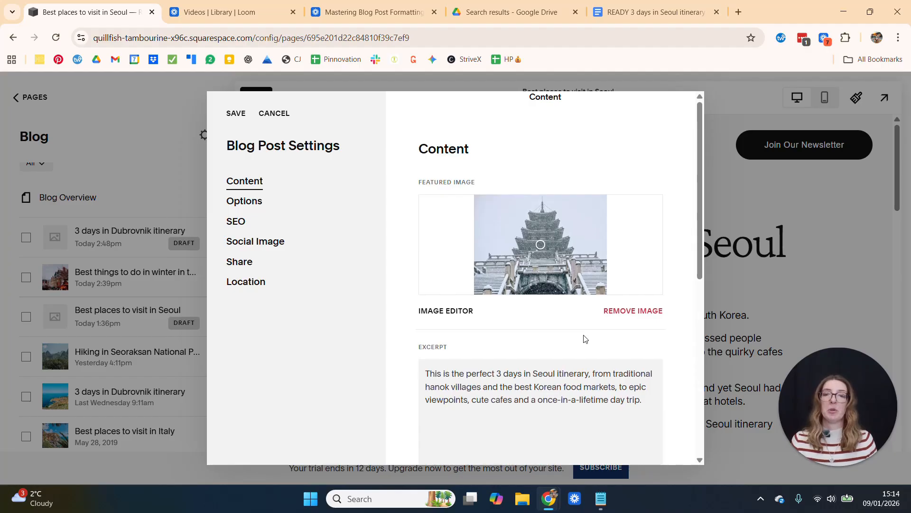
Try scheduling the post for publication on January 20, 2026, and open its publishing time for editing
{"action": "left_click", "coordinate": [247, 200]}
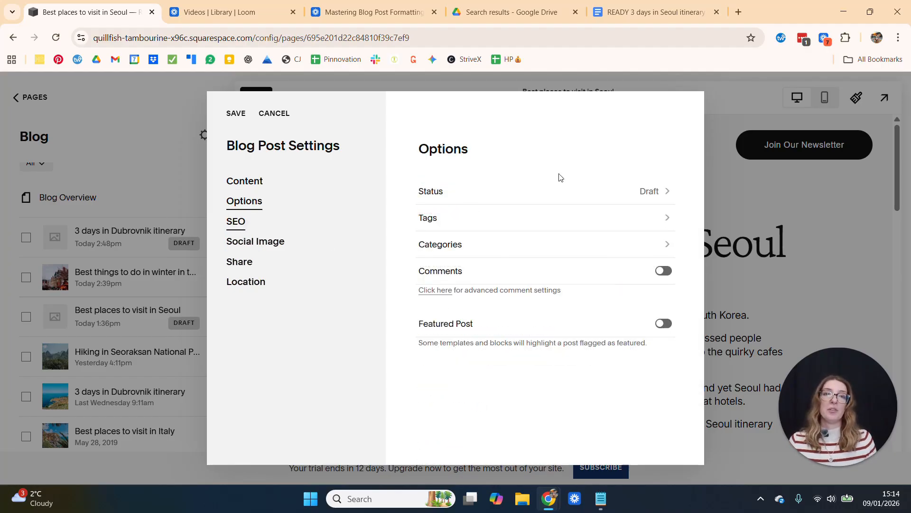
{"action": "left_click", "coordinate": [657, 190]}
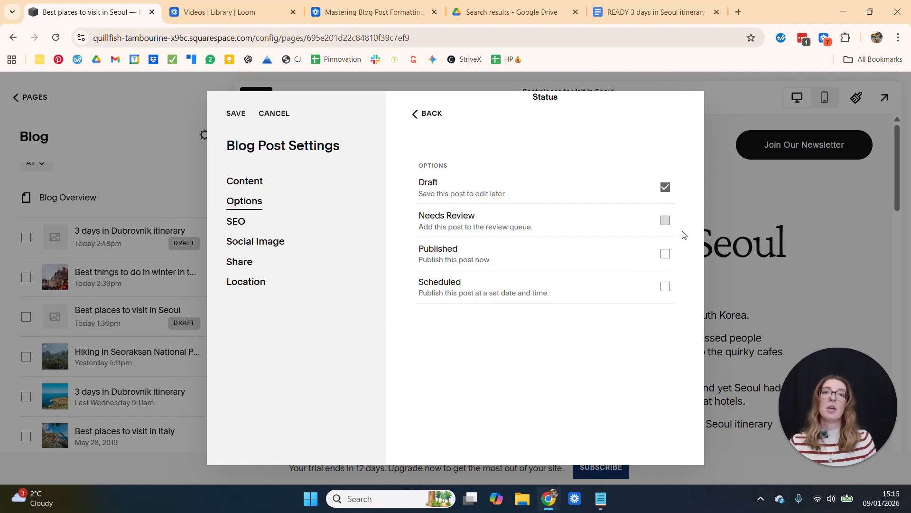
{"action": "left_click", "coordinate": [666, 287]}
{"action": "scroll", "coordinate": [593, 356], "scroll_direction": "down", "scroll_amount": 2}
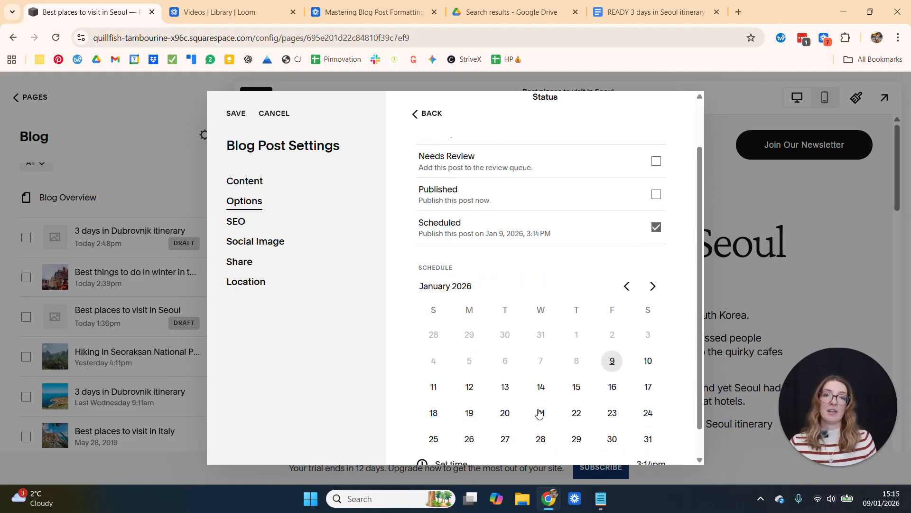
{"action": "left_click", "coordinate": [504, 415]}
{"action": "scroll", "coordinate": [593, 368], "scroll_direction": "down", "scroll_amount": 1}
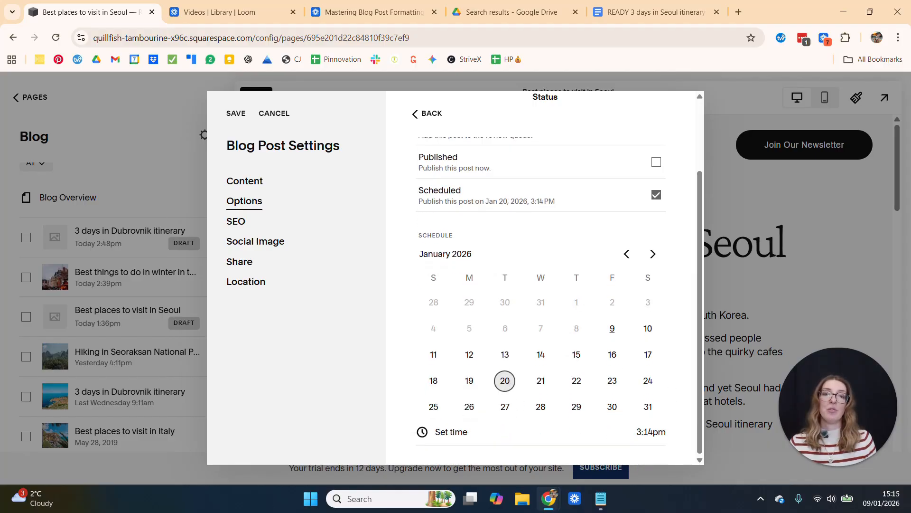
{"action": "left_click", "coordinate": [648, 431]}
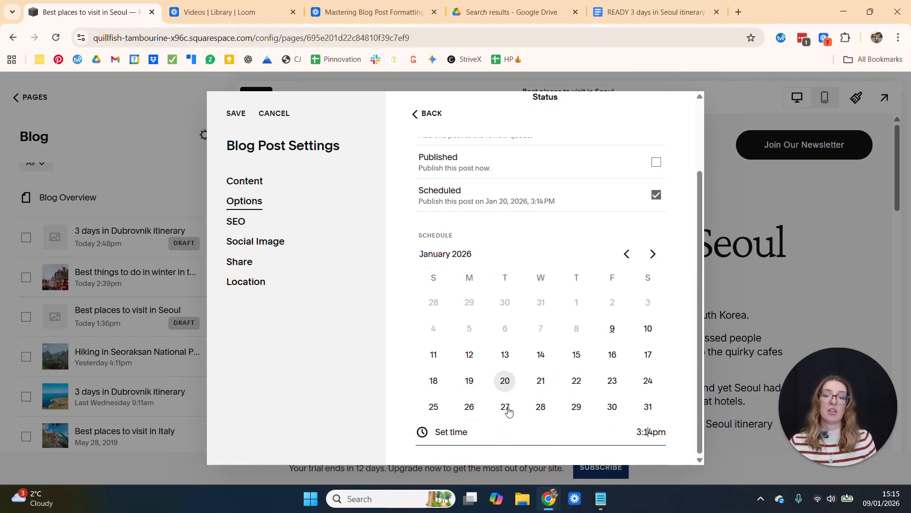
Try the Published status with a January 6, 2026 publication date, and return the post's status to Draft
{"action": "scroll", "coordinate": [586, 379], "scroll_direction": "up", "scroll_amount": 2}
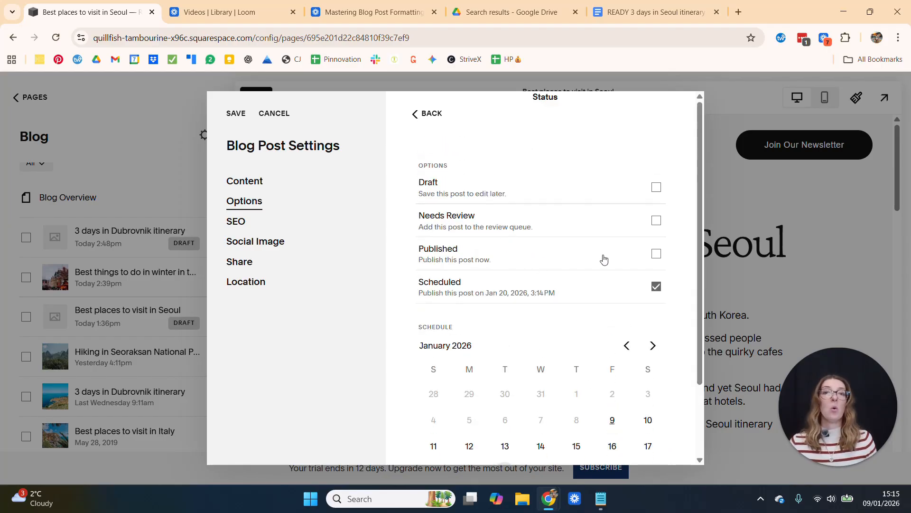
{"action": "left_click", "coordinate": [656, 253]}
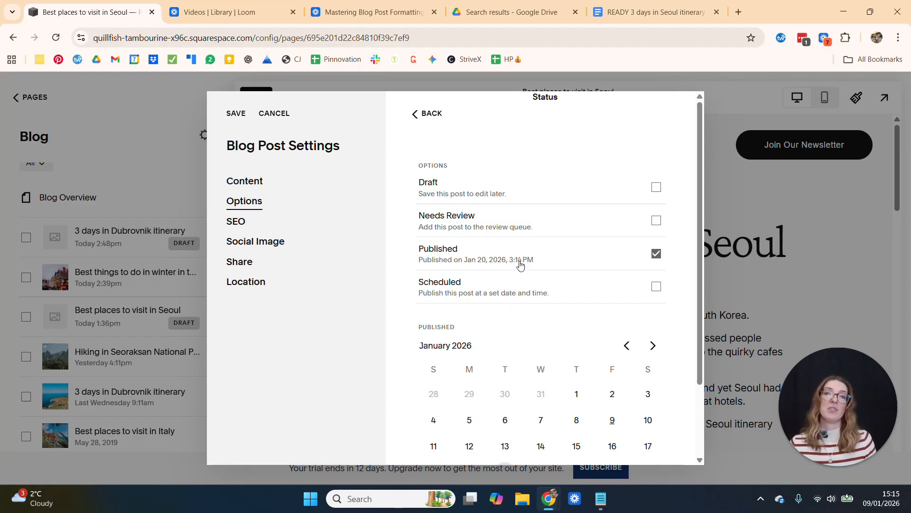
{"action": "scroll", "coordinate": [521, 264], "scroll_direction": "down", "scroll_amount": 2}
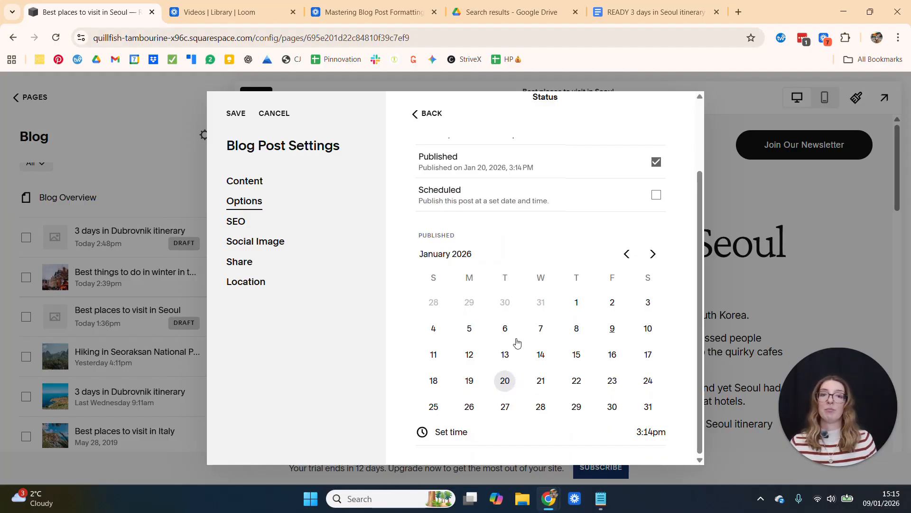
{"action": "left_click", "coordinate": [503, 328]}
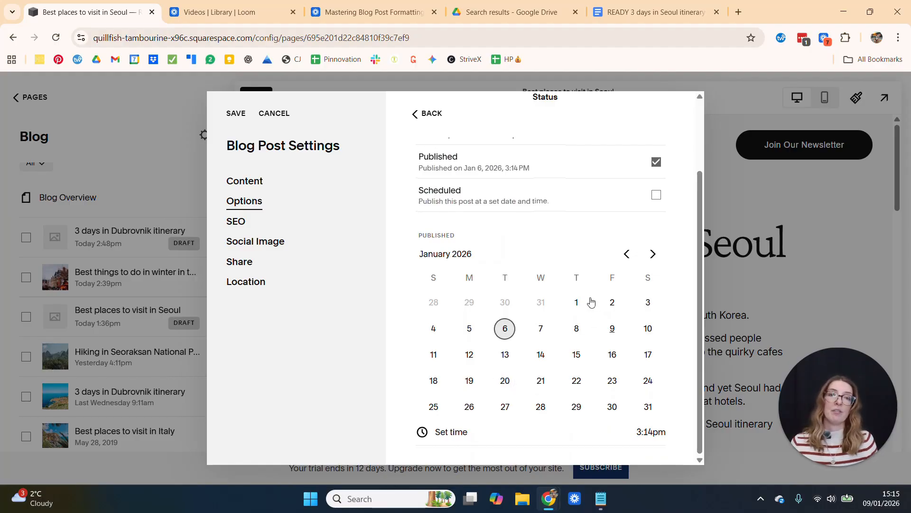
{"action": "scroll", "coordinate": [591, 302], "scroll_direction": "up", "scroll_amount": 2}
{"action": "left_click", "coordinate": [656, 188]}
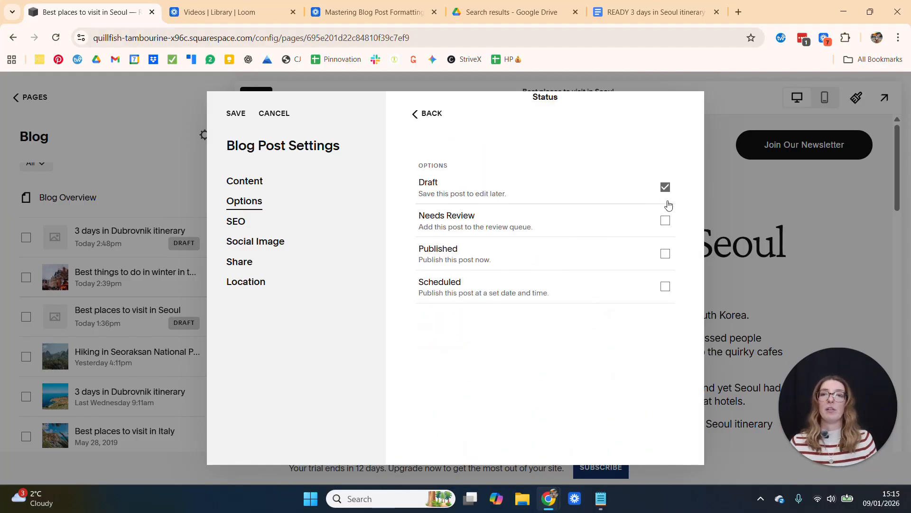
Set the post's SEO title to "Best places to visit in Seoul, South Korea", reusing the title from the search results preview
{"action": "left_click", "coordinate": [234, 226]}
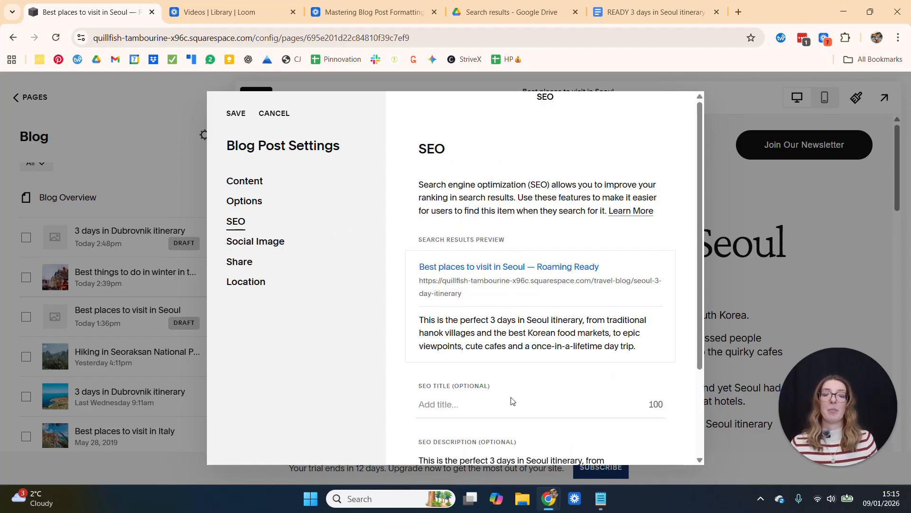
{"action": "scroll", "coordinate": [508, 397], "scroll_direction": "down", "scroll_amount": 1}
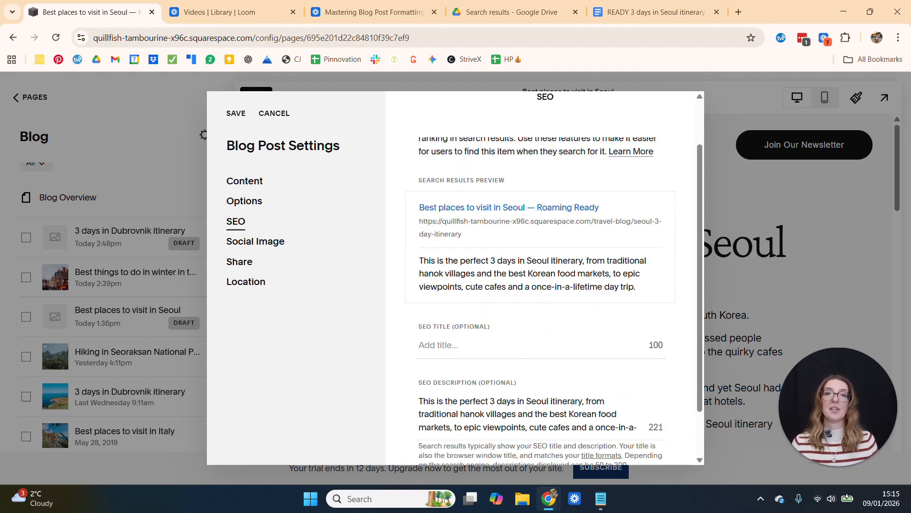
{"action": "left_click_drag", "start_coordinate": [404, 178], "coordinate": [663, 297]}
{"action": "left_click", "coordinate": [688, 281]}
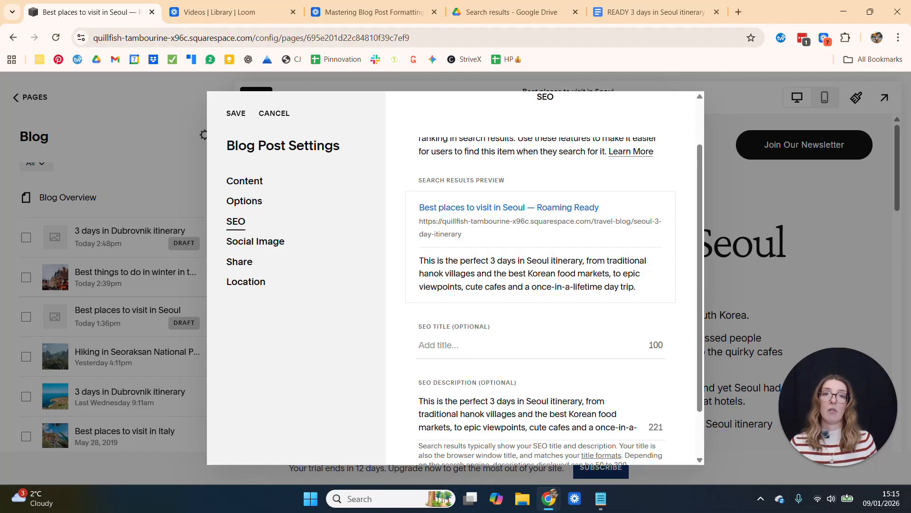
{"action": "left_click", "coordinate": [459, 346]}
{"action": "left_click_drag", "start_coordinate": [526, 208], "coordinate": [413, 208]}
{"action": "key", "text": "ctrl+c"}
{"action": "left_click", "coordinate": [440, 357]}
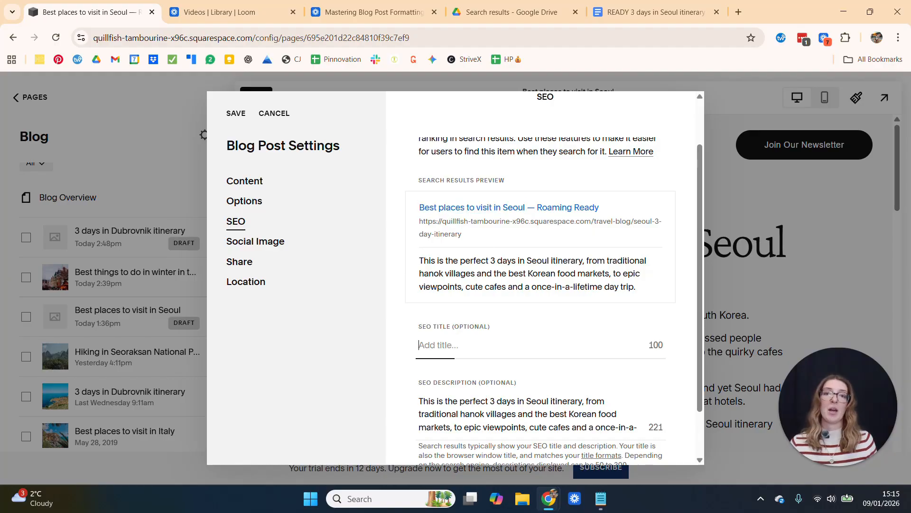
{"action": "key", "text": "ctrl+v"}
{"action": "key", "text": "BackSpace"}
{"action": "type", "text": ","}
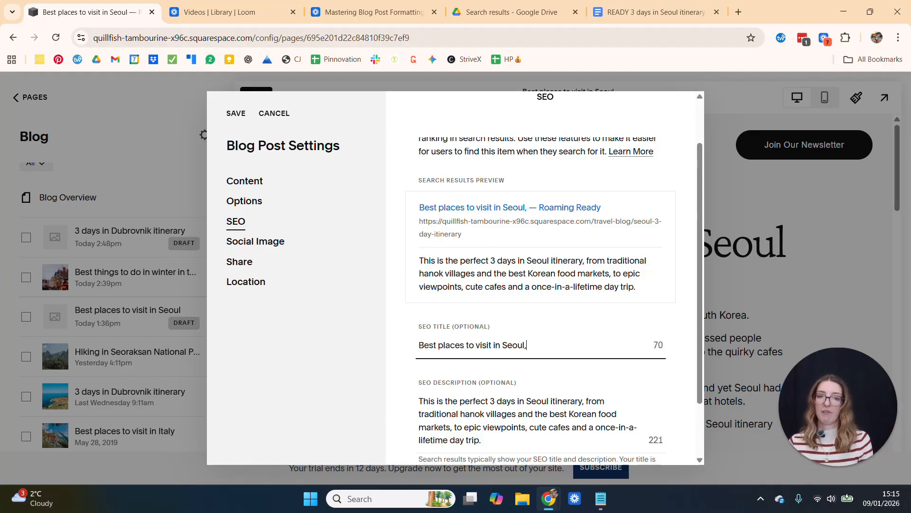
{"action": "type", "text": " South Korea"}
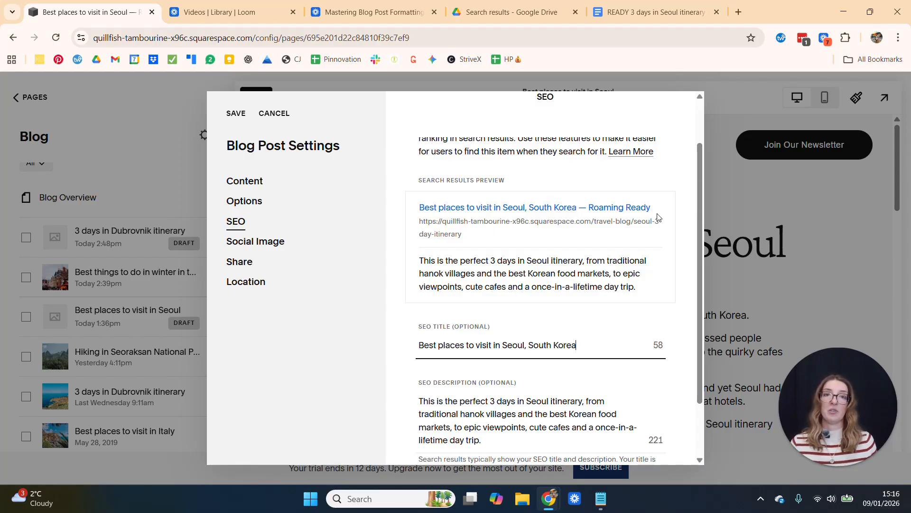
Review the post's SEO description and the updated search results preview
{"action": "scroll", "coordinate": [408, 389], "scroll_direction": "down", "scroll_amount": 2}
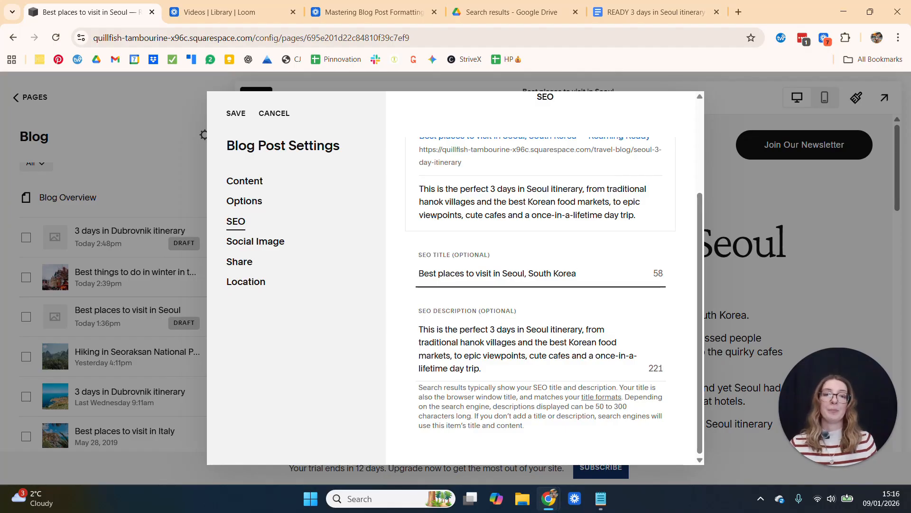
{"action": "left_click_drag", "start_coordinate": [485, 368], "coordinate": [446, 356]}
{"action": "left_click", "coordinate": [521, 356]}
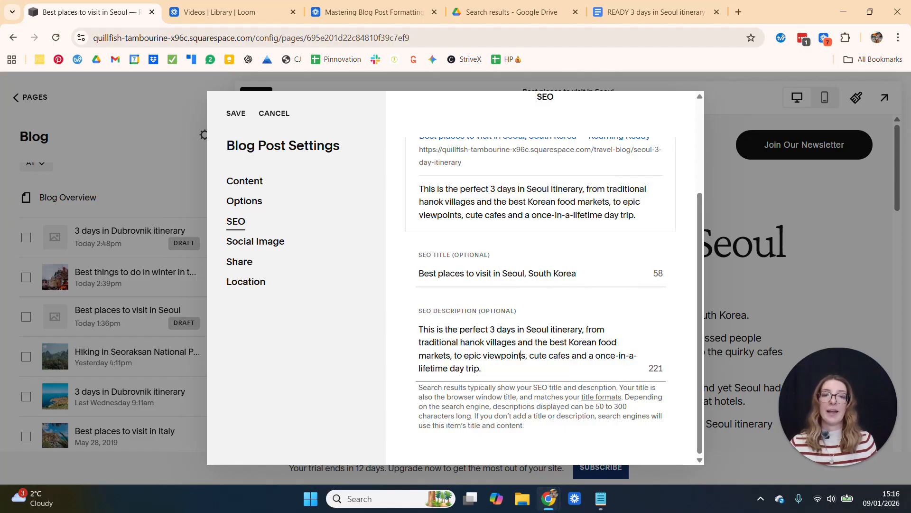
{"action": "scroll", "coordinate": [541, 285], "scroll_direction": "up", "scroll_amount": 5}
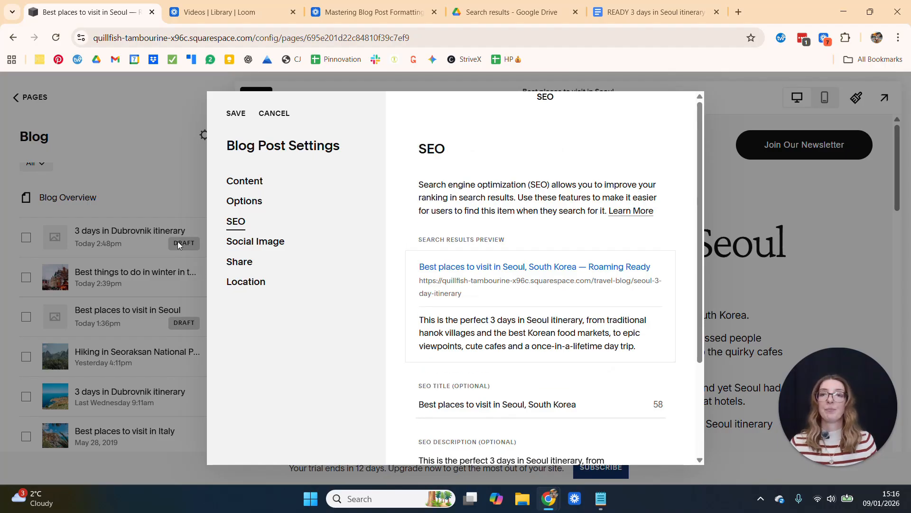
Look through the post's social image, sharing and location settings, and revisit its content settings
{"action": "left_click", "coordinate": [255, 241]}
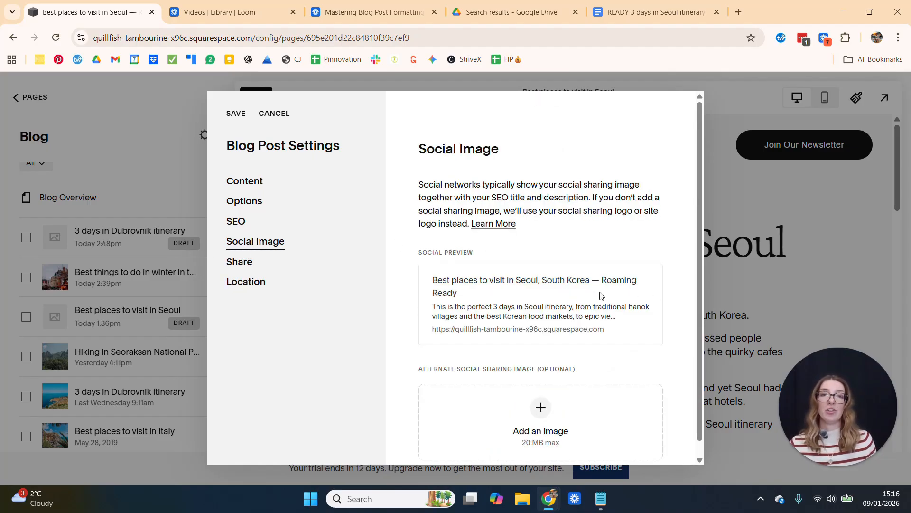
{"action": "scroll", "coordinate": [600, 298], "scroll_direction": "down", "scroll_amount": 1}
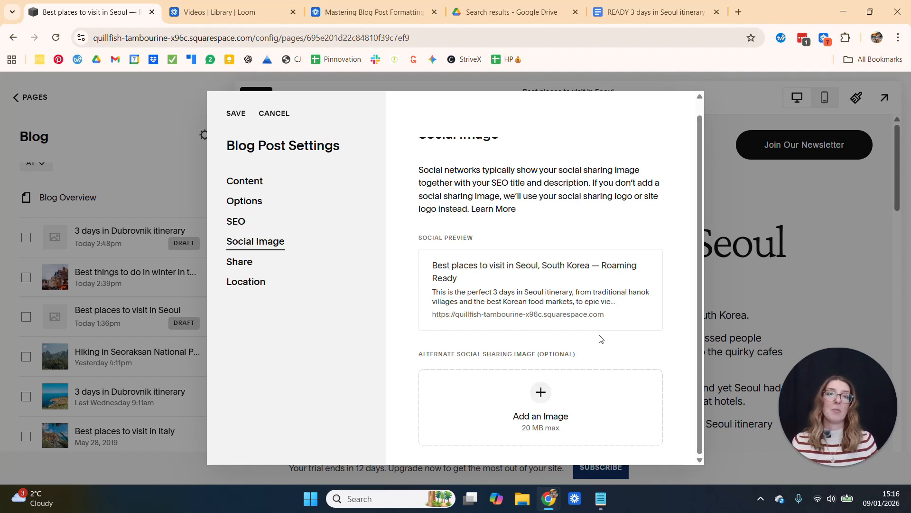
{"action": "scroll", "coordinate": [623, 324], "scroll_direction": "up", "scroll_amount": 1}
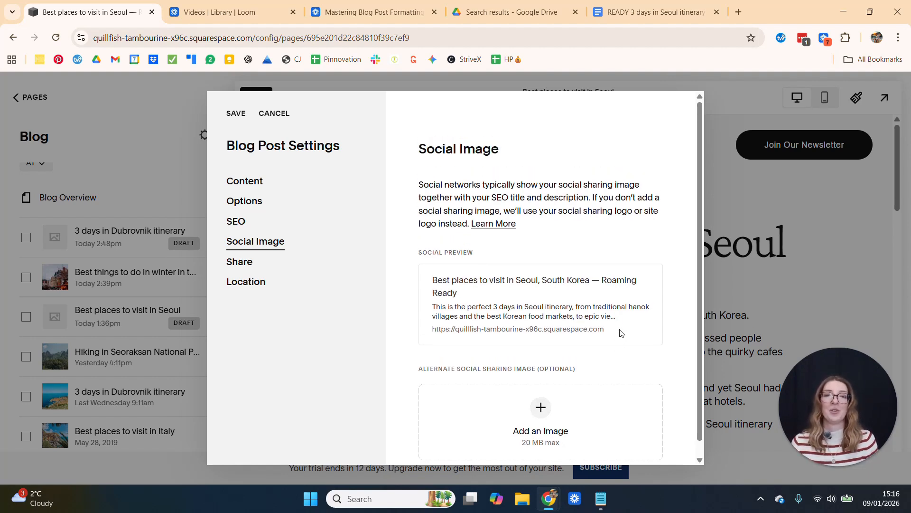
{"action": "scroll", "coordinate": [583, 356], "scroll_direction": "down", "scroll_amount": 1}
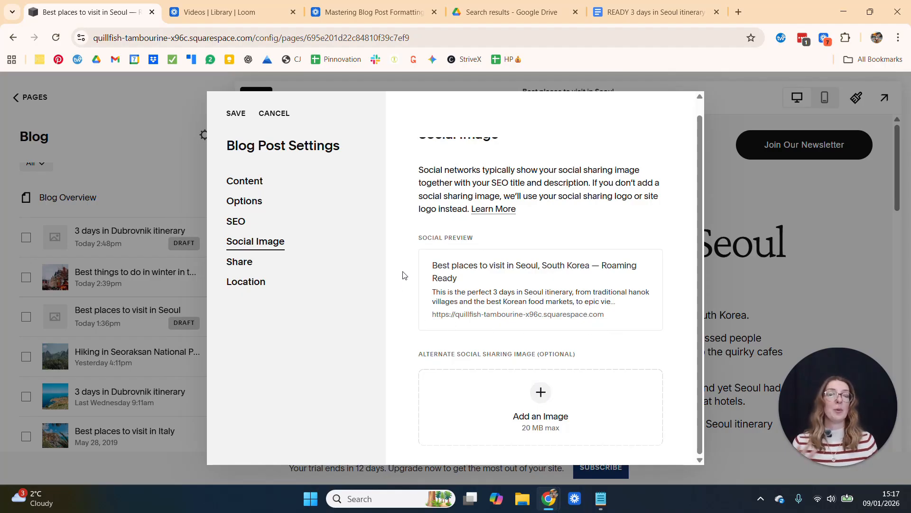
{"action": "left_click", "coordinate": [239, 262]}
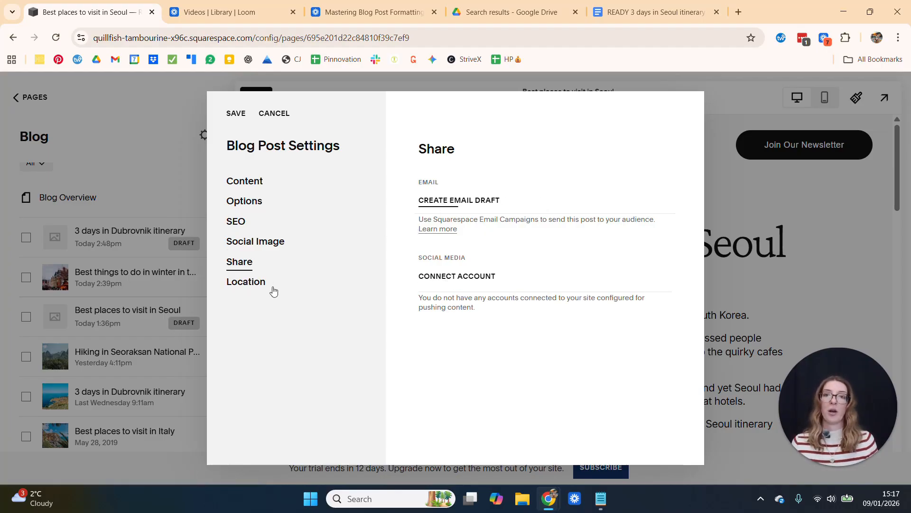
{"action": "left_click", "coordinate": [247, 284]}
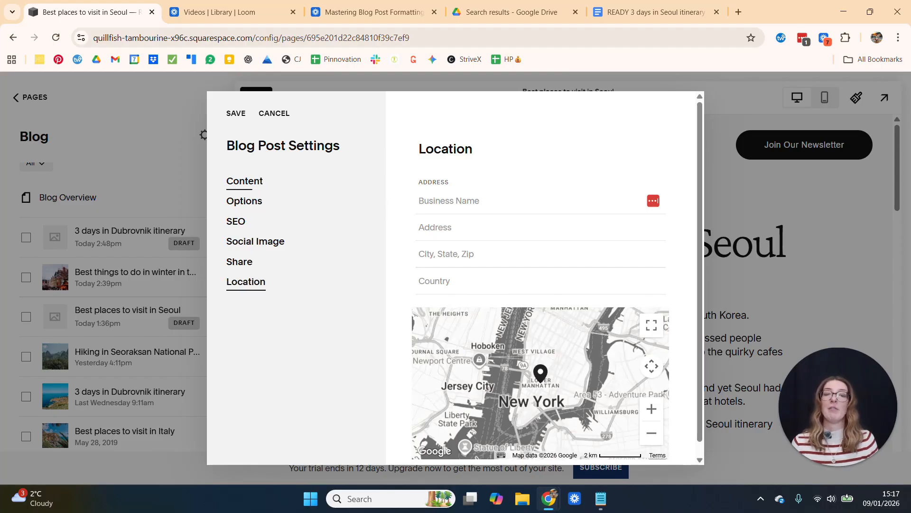
{"action": "left_click", "coordinate": [250, 182]}
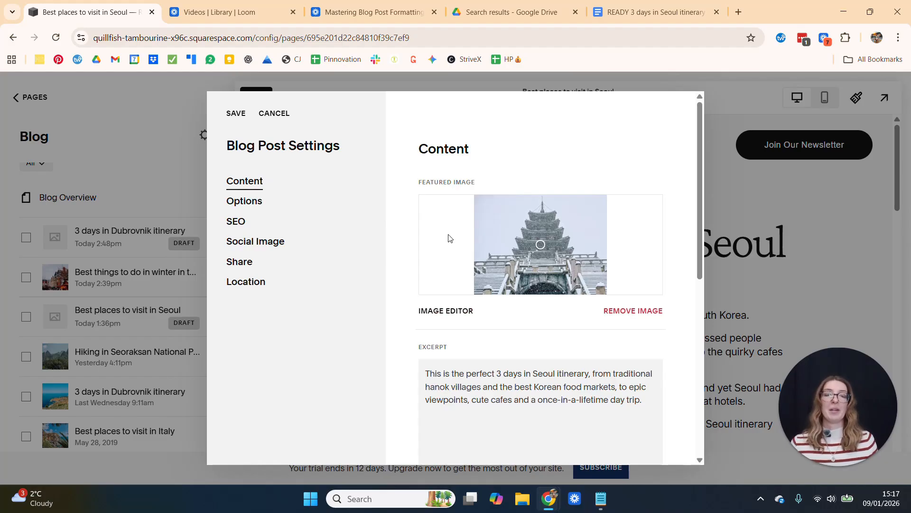
{"action": "scroll", "coordinate": [520, 212], "scroll_direction": "down", "scroll_amount": 5}
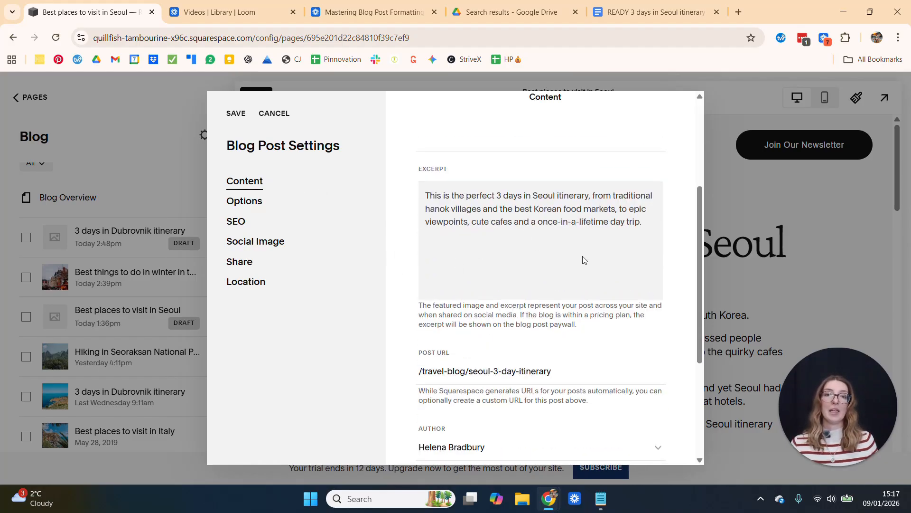
Add the tags "south korea" and "seoul" to the post
{"action": "left_click", "coordinate": [249, 204]}
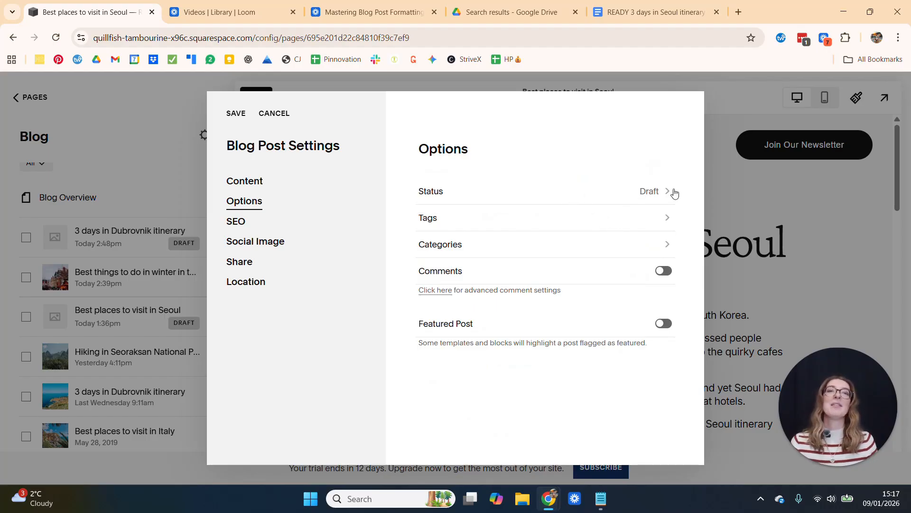
{"action": "left_click", "coordinate": [662, 216]}
{"action": "type", "text": "south korea"}
{"action": "key", "text": "Return"}
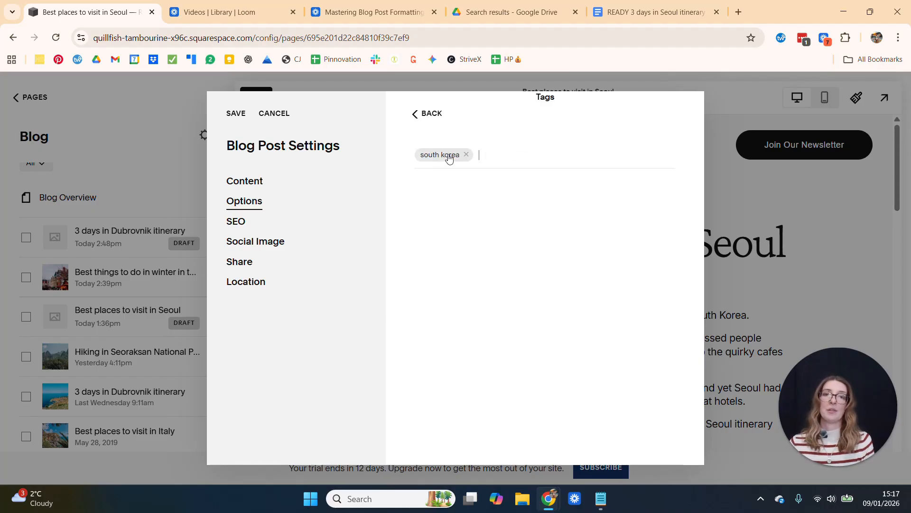
{"action": "type", "text": "seou"}
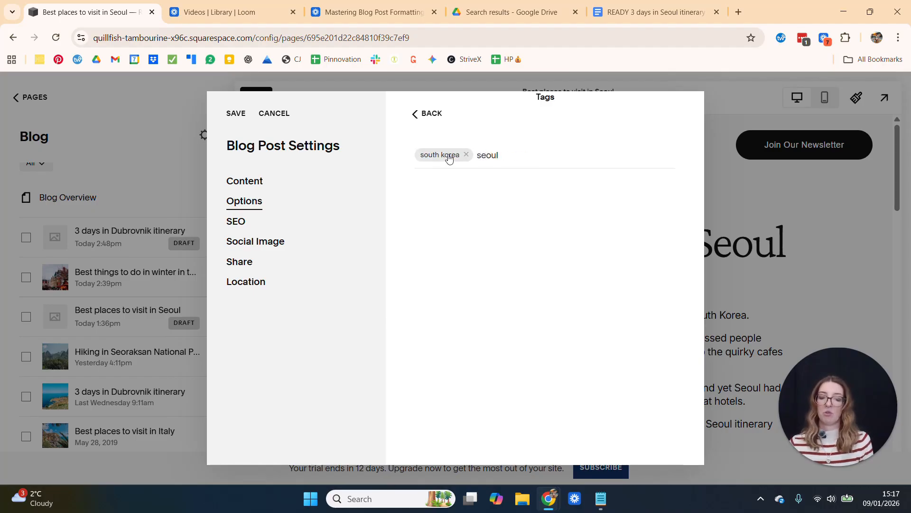
{"action": "type", "text": "l"}
{"action": "key", "text": "Return"}
{"action": "type", "text": "as"}
{"action": "key", "text": "BackSpace"}
{"action": "key", "text": "BackSpace"}
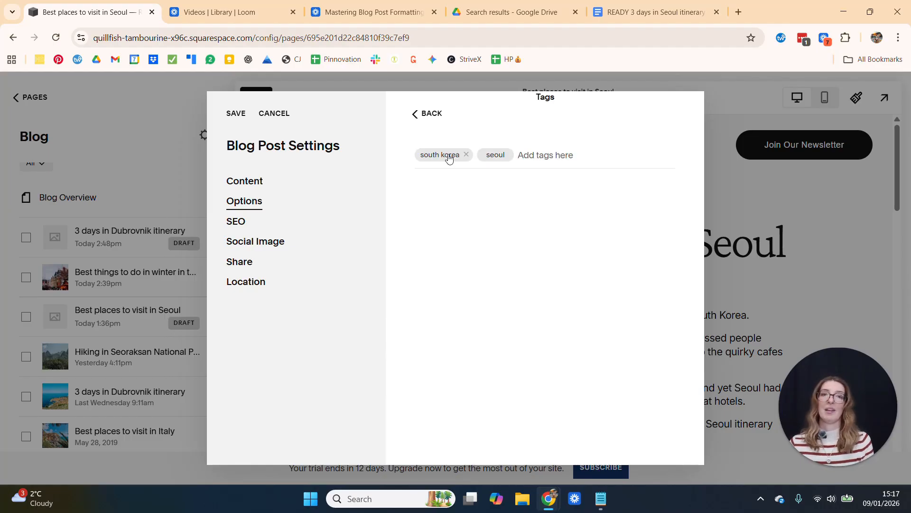
{"action": "left_click", "coordinate": [416, 118]}
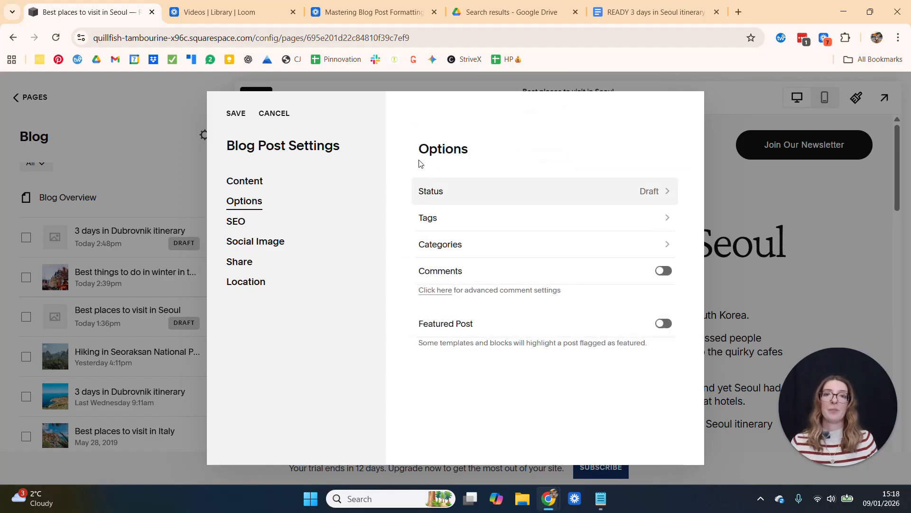
Check the categories available for the post and save the blog post settings
{"action": "left_click", "coordinate": [474, 245]}
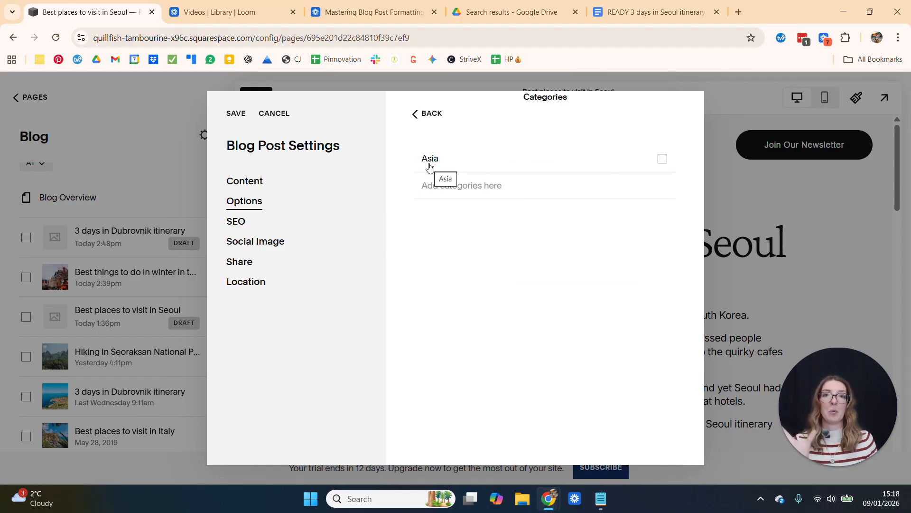
{"action": "left_click", "coordinate": [414, 113]}
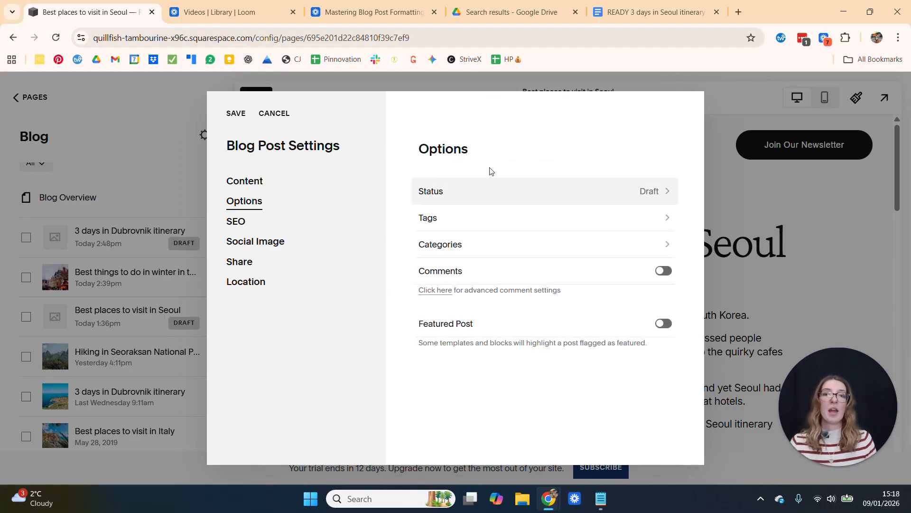
{"action": "left_click", "coordinate": [237, 122]}
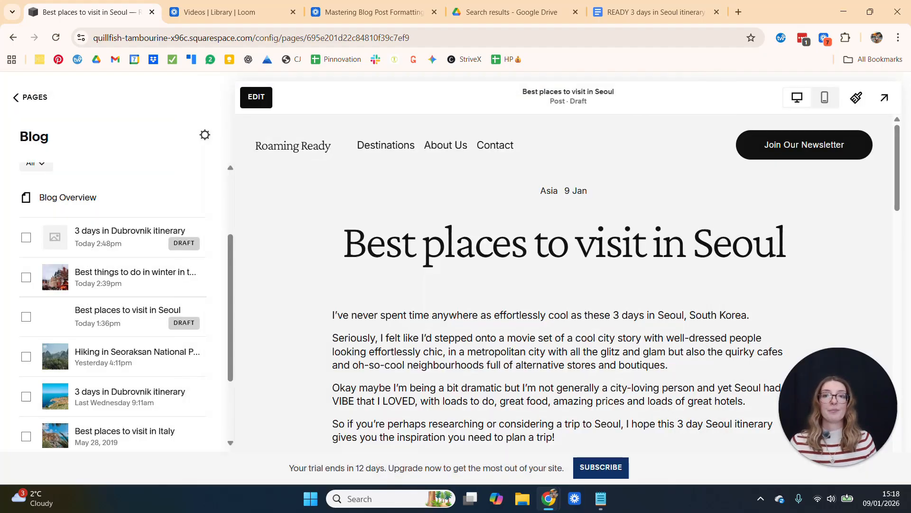